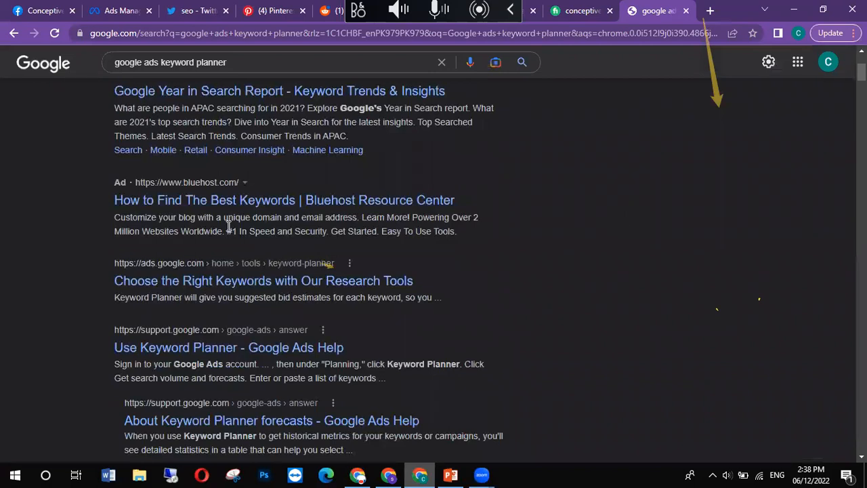
# Step: Open the official Google Ads page on choosing the right keywords from the search results and continue to Keyword Planner
pyautogui.scroll(1, 201, 226)
pyautogui.scroll(2, 201, 225)
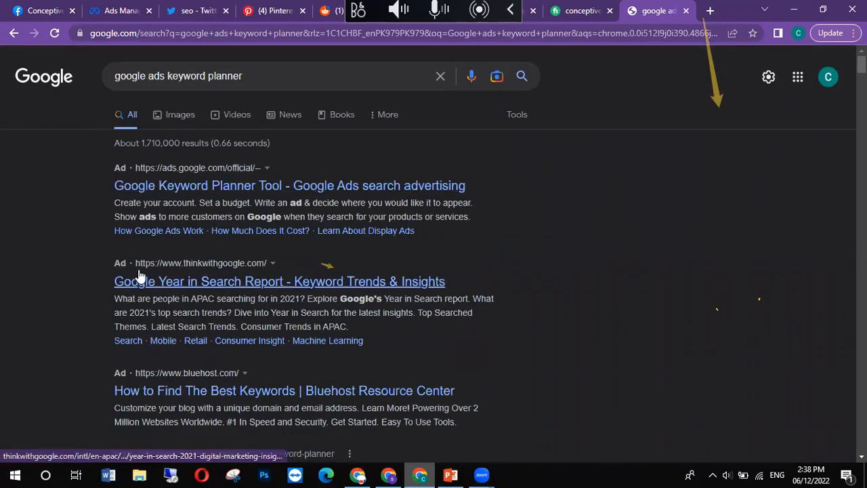
pyautogui.scroll(-2, 144, 296)
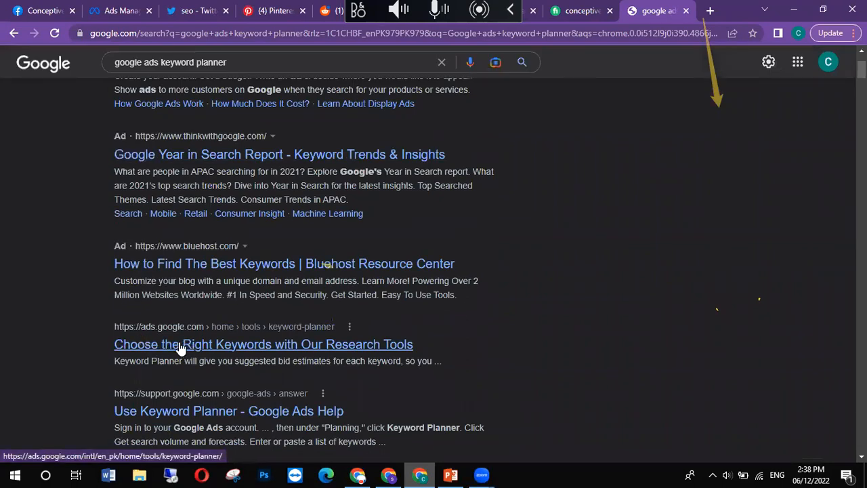
pyautogui.click(207, 347)
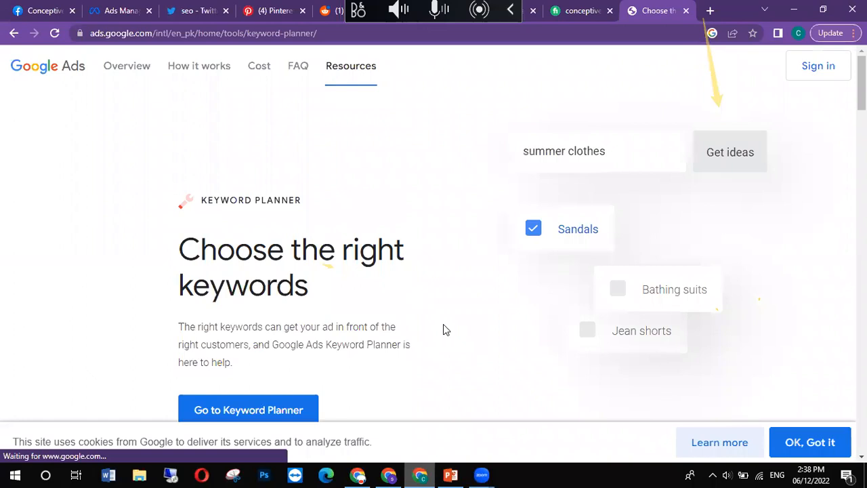
pyautogui.scroll(-2, 444, 331)
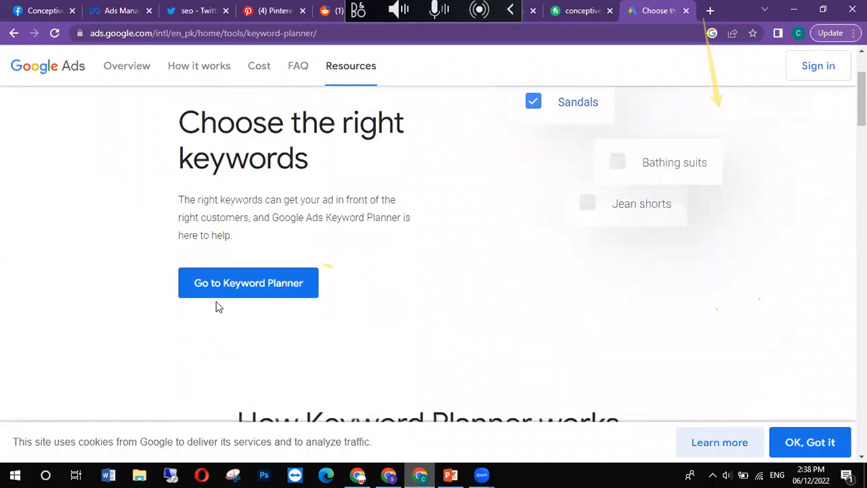
pyautogui.click(256, 289)
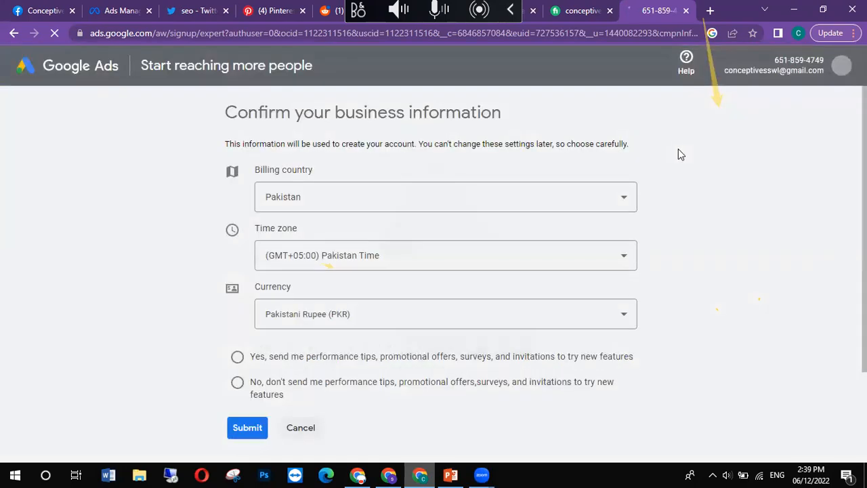
# Step: Opt in to performance tips and promotional offers, then submit the business information with Pakistan, Pakistan Time and Pakistani Rupee
pyautogui.scroll(-2, 701, 219)
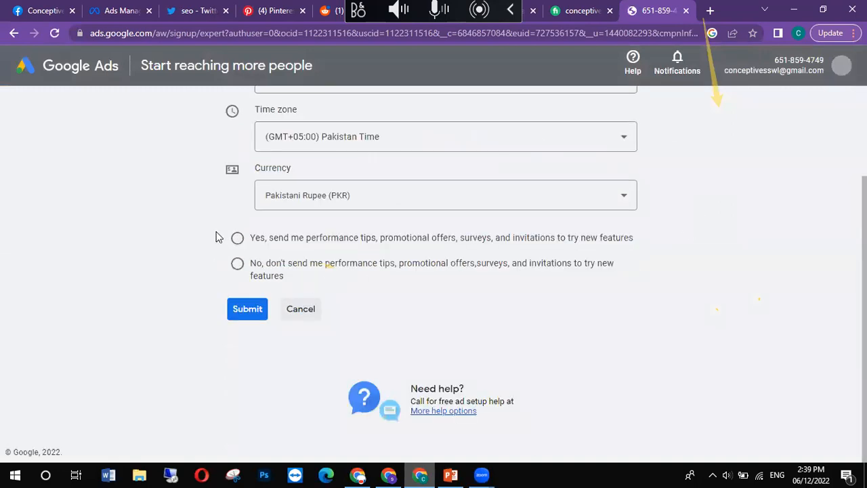
pyautogui.click(243, 239)
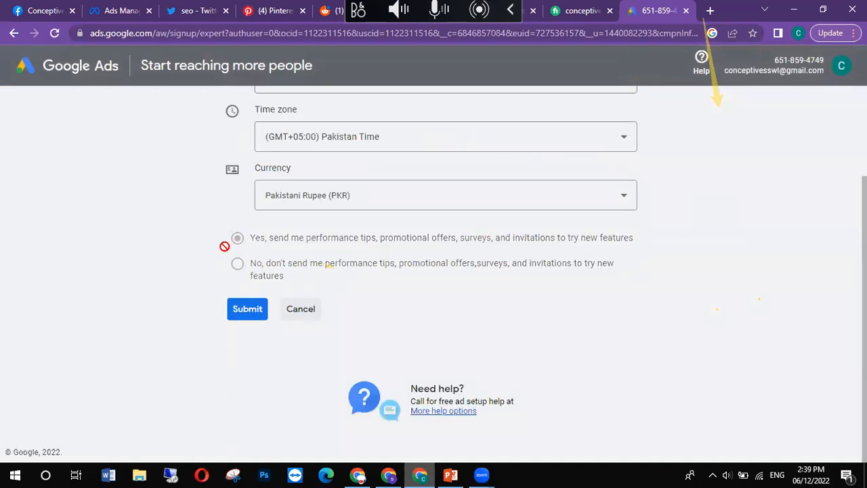
pyautogui.scroll(1, 248, 322)
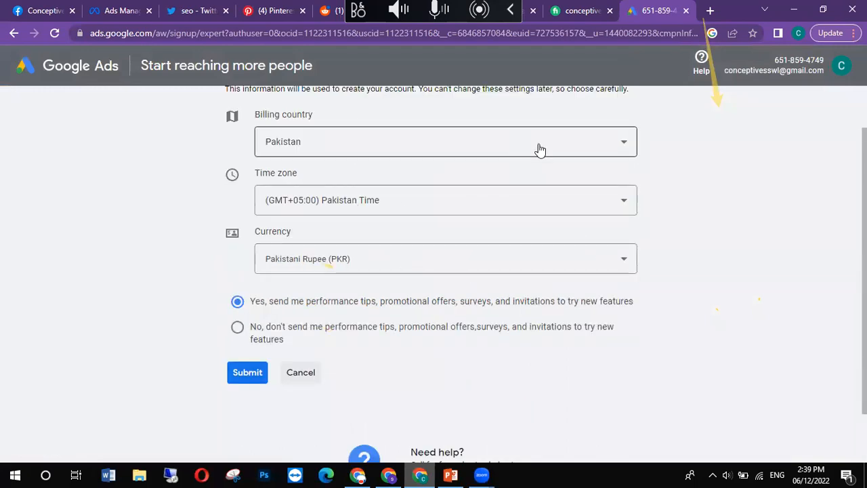
pyautogui.click(252, 382)
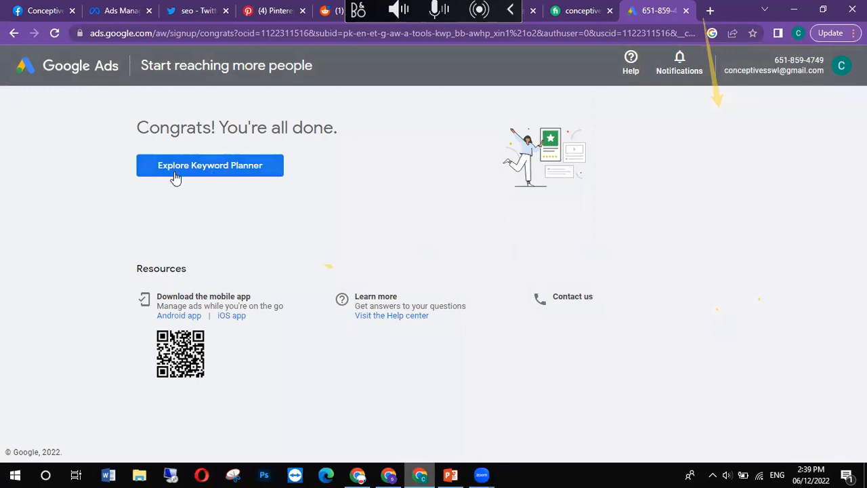
# Step: Enter Keyword Planner, dismiss the updates notice and start discovering new keywords
pyautogui.click(226, 174)
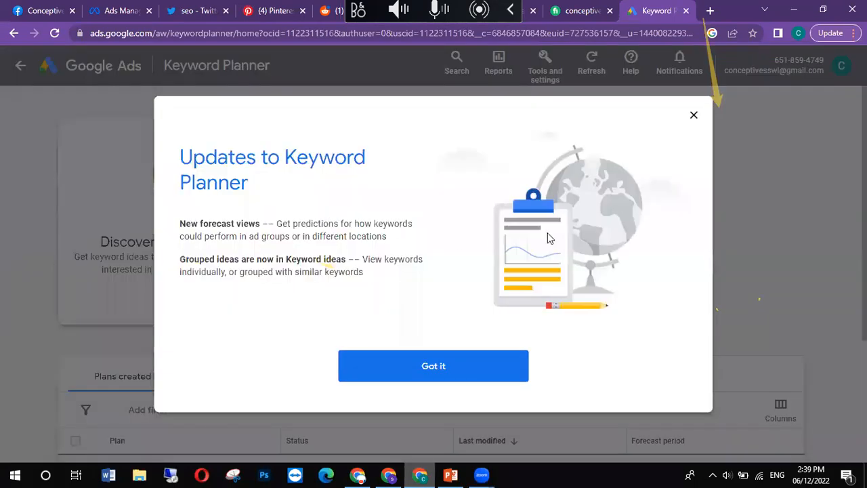
pyautogui.click(694, 115)
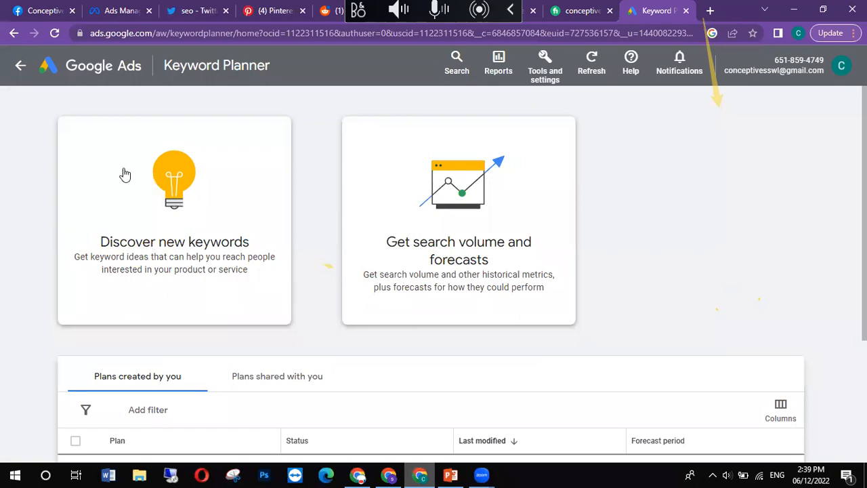
pyautogui.click(198, 240)
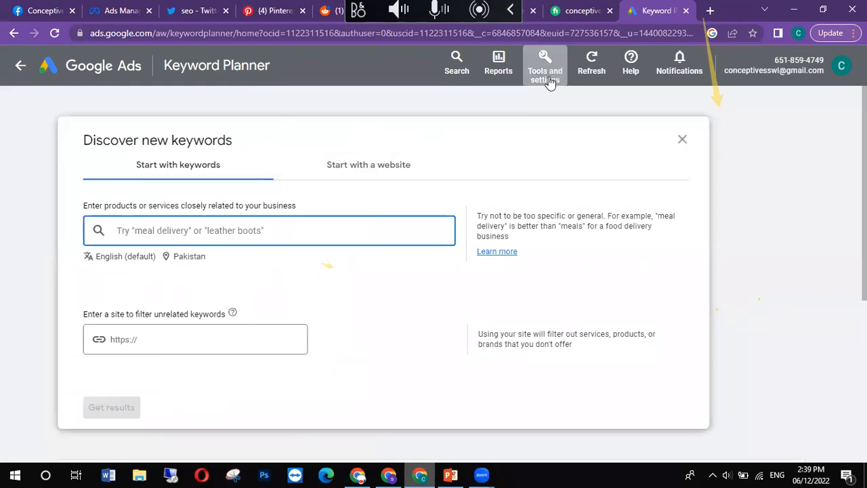
# Step: Reopen Keyword Planner from the planning tools and return to the product or service keyword entry
pyautogui.click(545, 70)
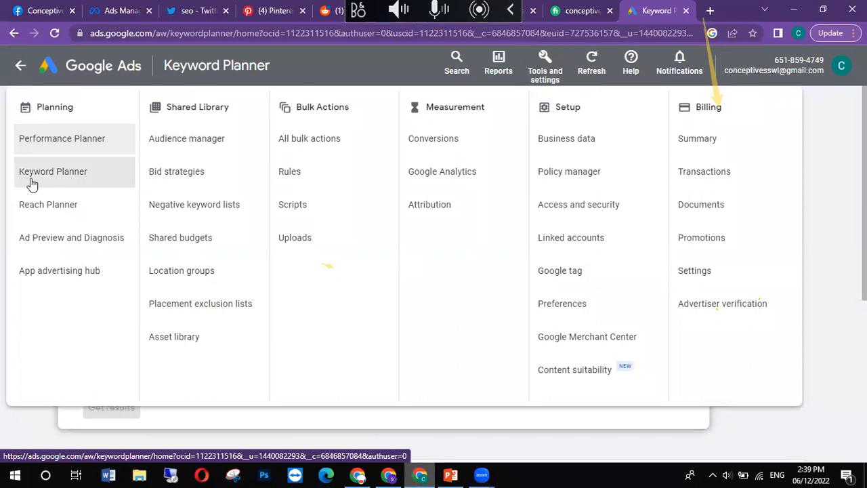
pyautogui.click(78, 184)
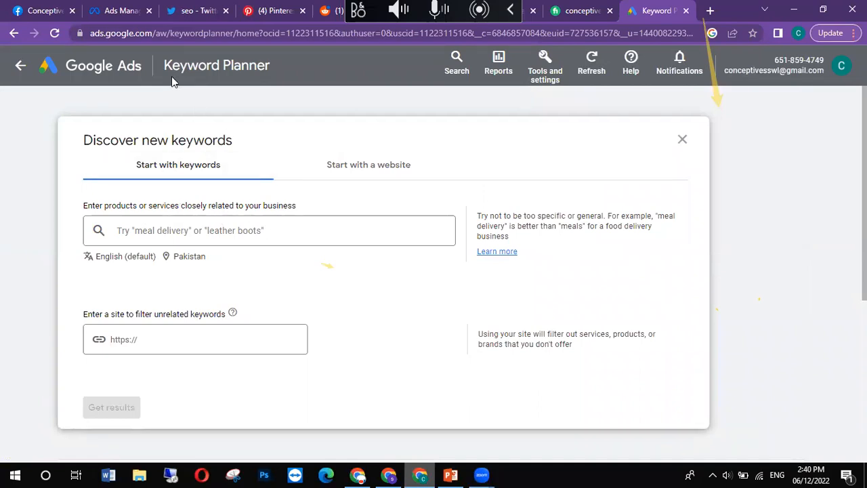
pyautogui.click(304, 240)
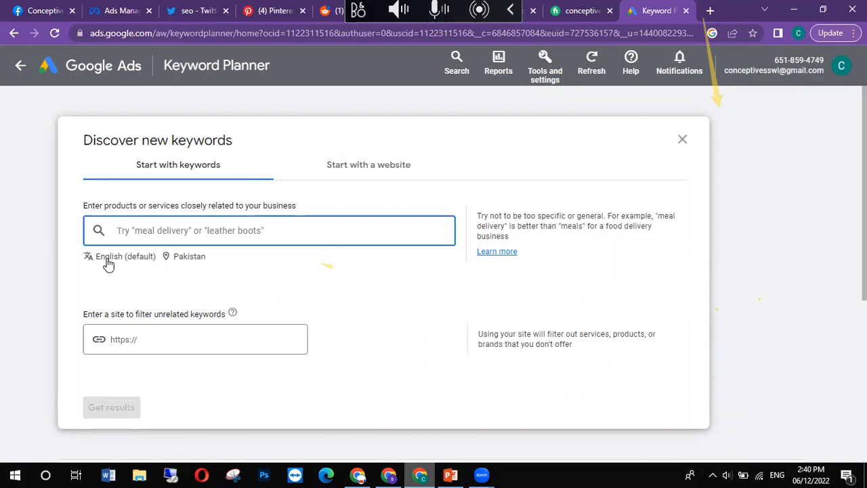
# Step: Remove Pakistan from the targeted locations and add Pakistan country back as the target
pyautogui.click(196, 258)
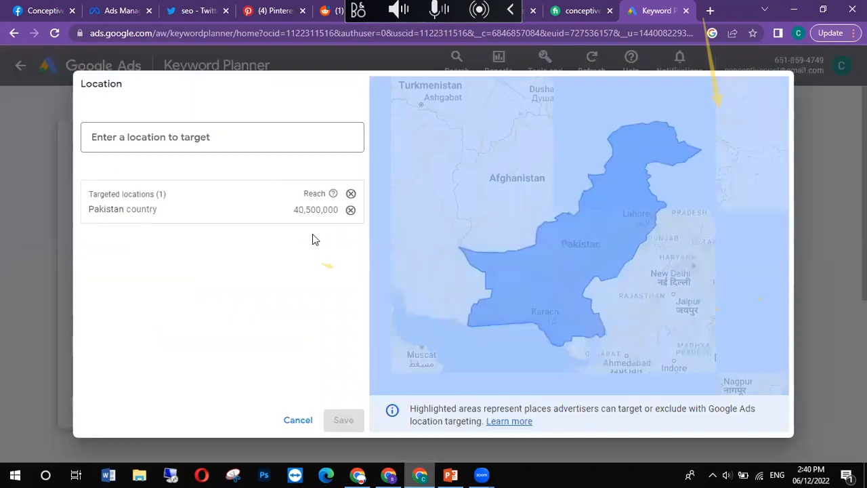
pyautogui.click(351, 211)
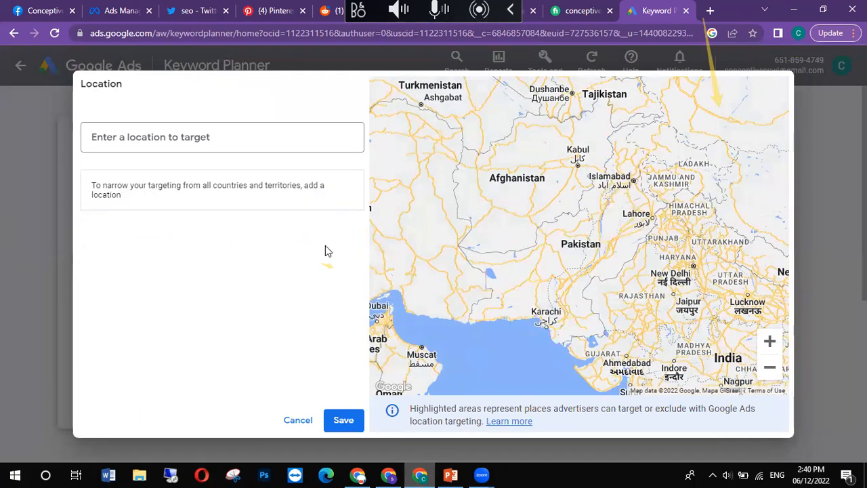
pyautogui.click(224, 140)
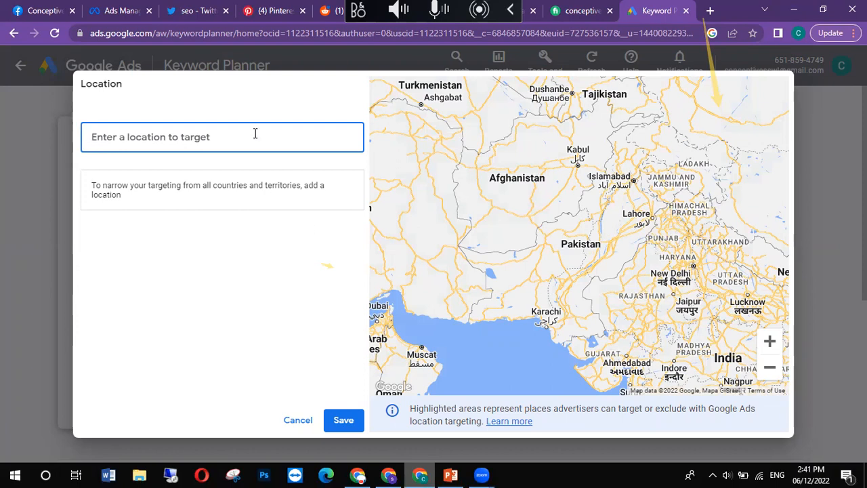
pyautogui.write('paki')
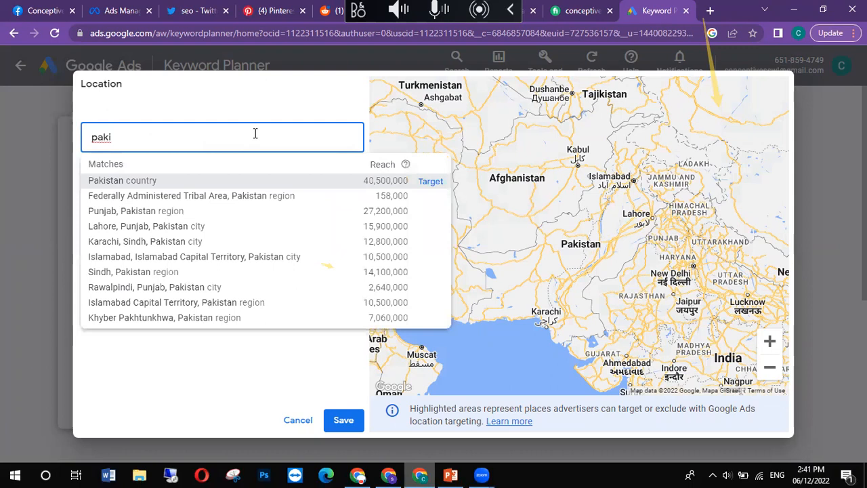
pyautogui.write('stan')
pyautogui.click(134, 181)
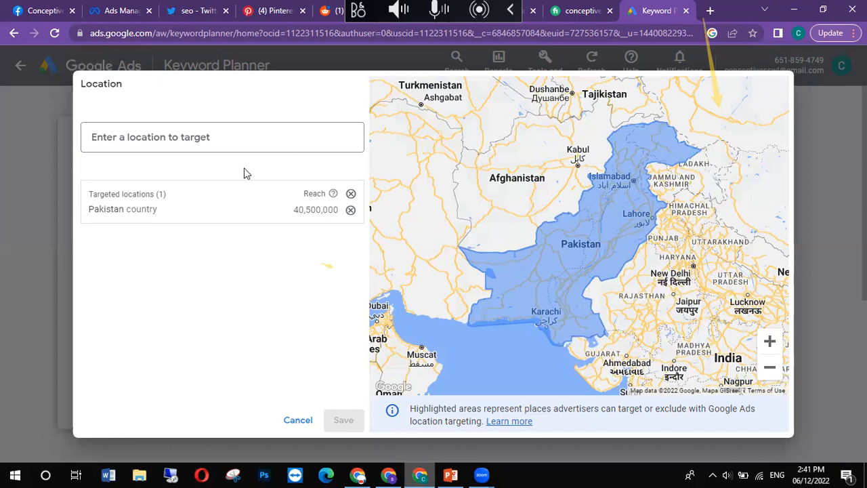
# Step: Add India country as a second targeted location and remove it again
pyautogui.click(263, 134)
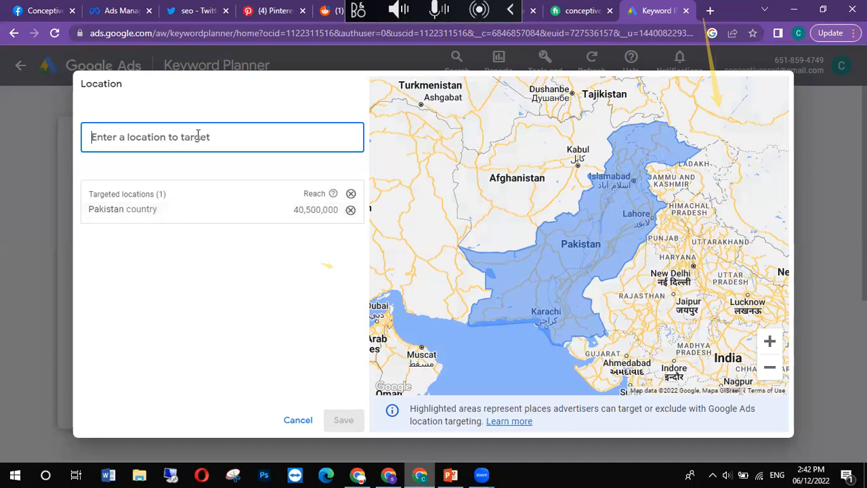
pyautogui.write('ind')
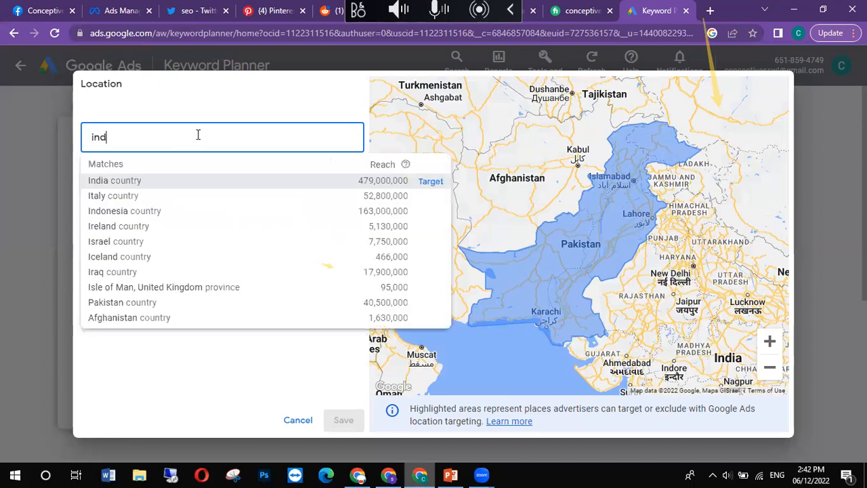
pyautogui.write('ia')
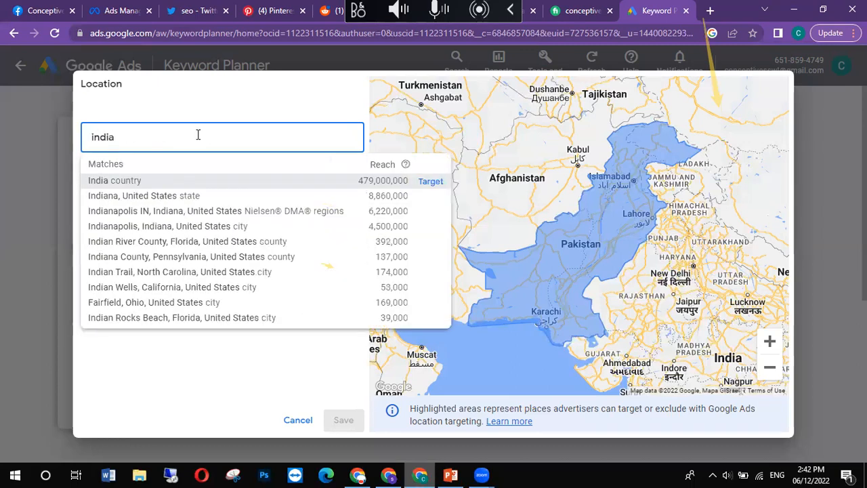
pyautogui.click(190, 182)
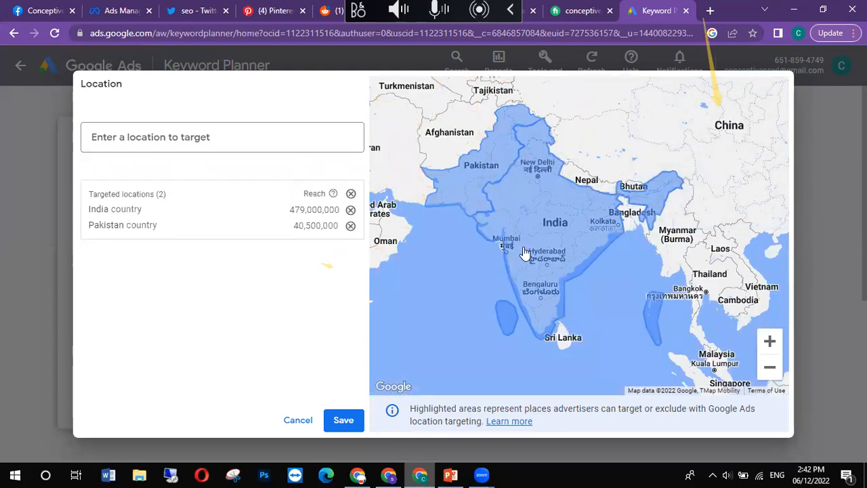
pyautogui.click(350, 210)
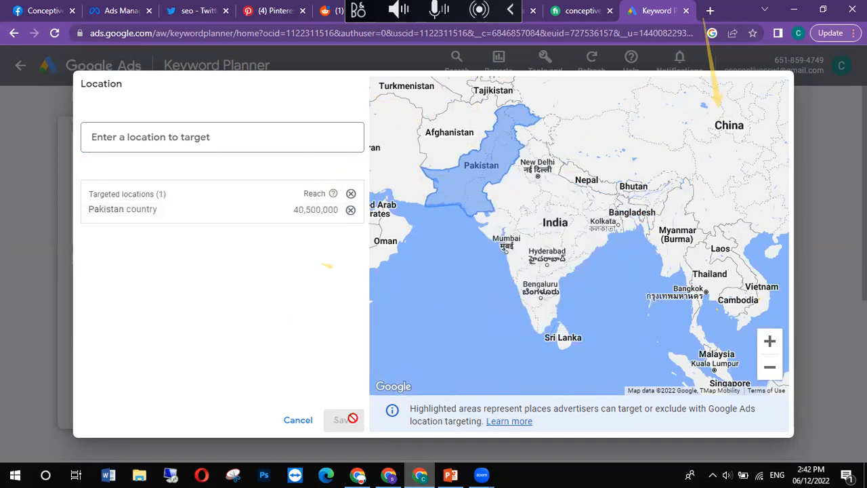
pyautogui.click(163, 214)
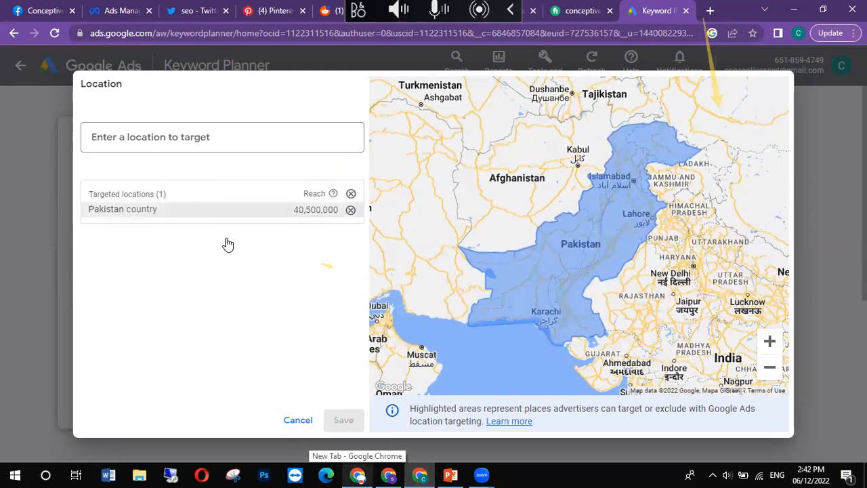
# Step: Clear and re-add Pakistan as the targeted location, then leave the location settings without saving
pyautogui.click(351, 212)
pyautogui.click(281, 135)
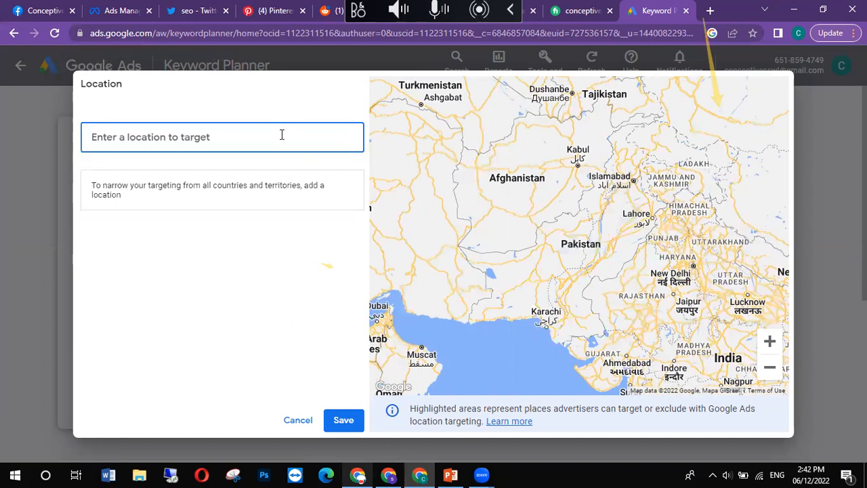
pyautogui.write('pakistan')
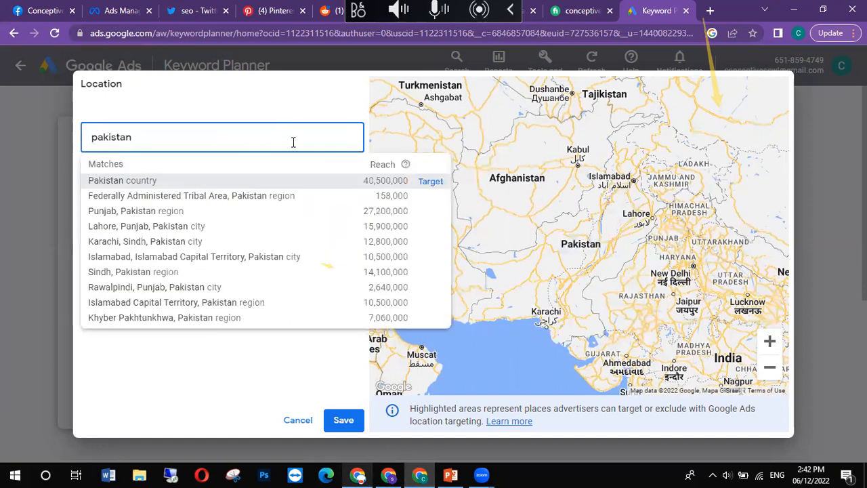
pyautogui.click(262, 182)
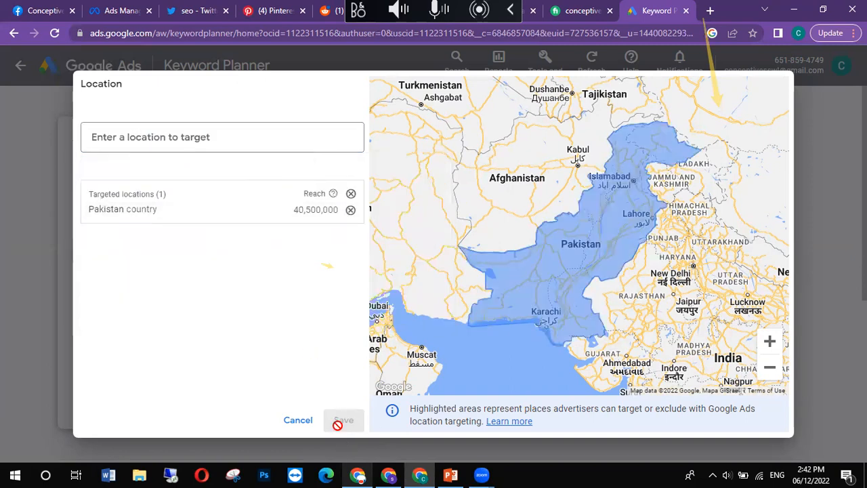
pyautogui.click(299, 421)
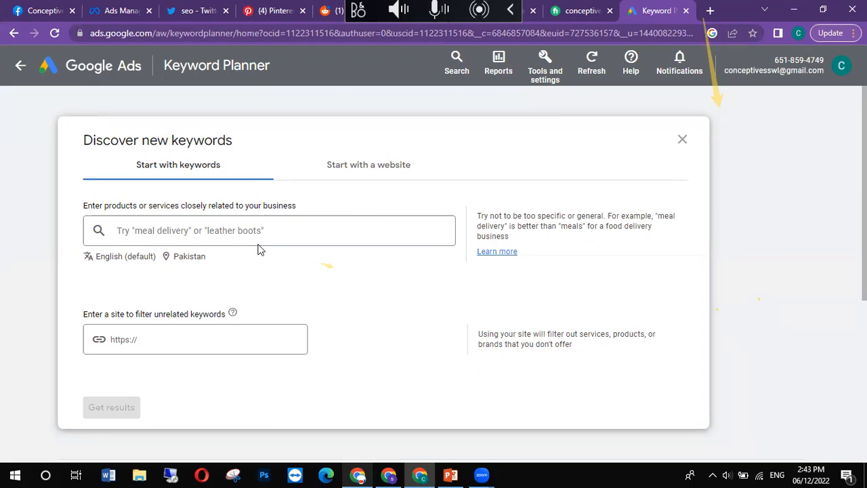
# Step: Add "black shoes for man" as a product keyword for the new keyword search
pyautogui.click(276, 225)
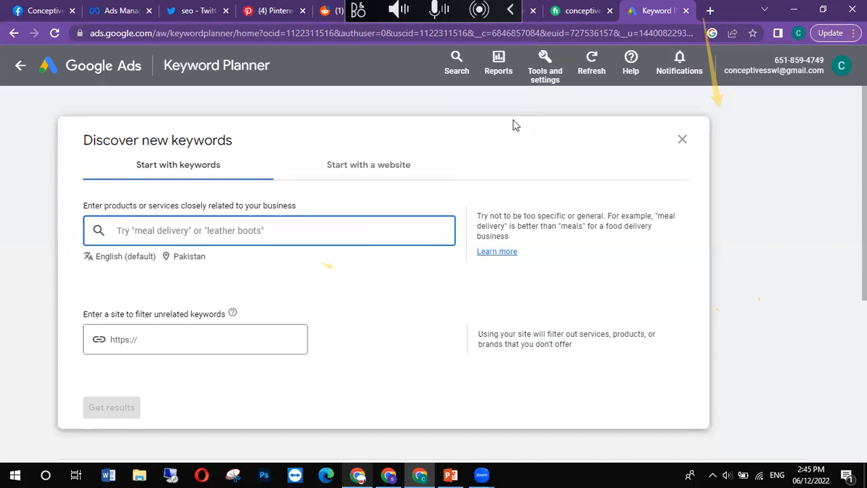
pyautogui.write('b')
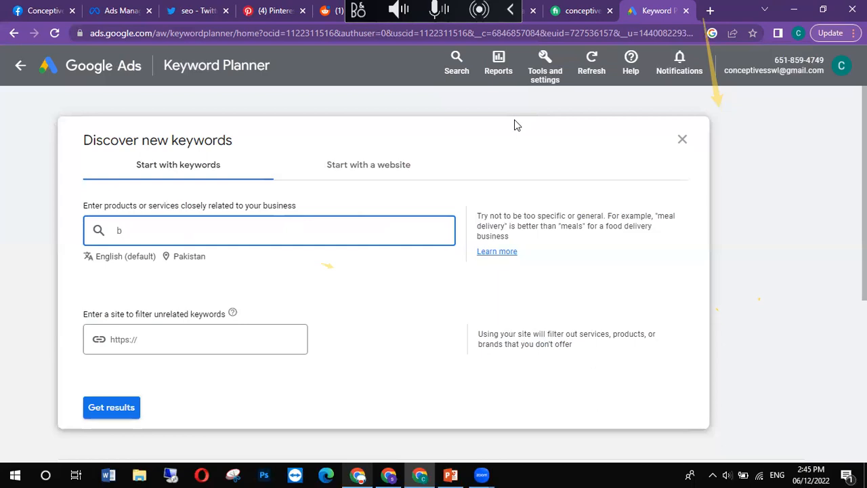
pyautogui.write('lack shoes for man')
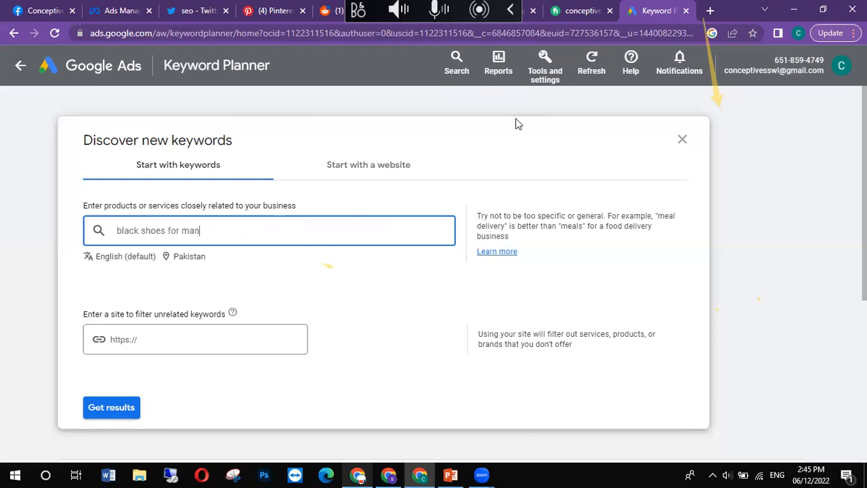
pyautogui.press('Return')
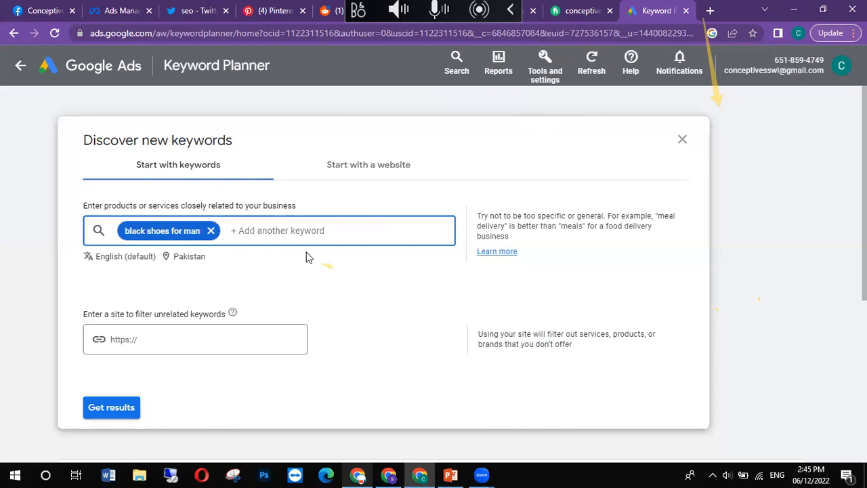
# Step: Add "shoes" and "boot" as further product keywords for the keyword search
pyautogui.write('shi')
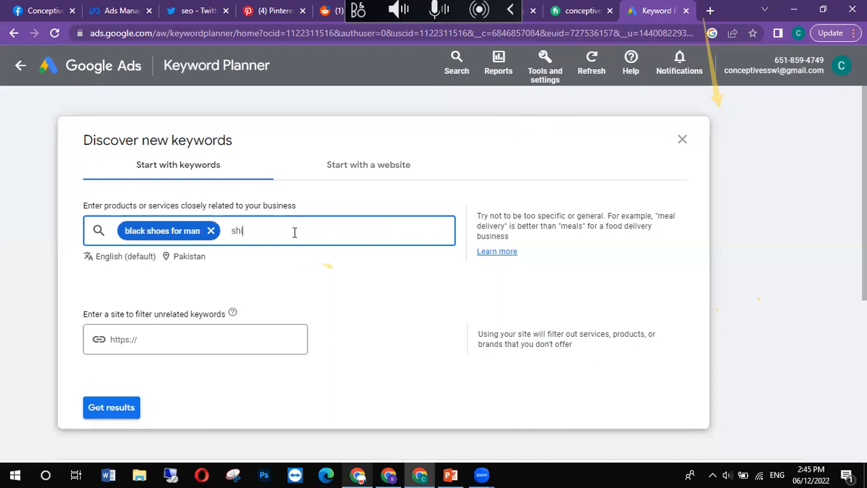
pyautogui.write('op')
pyautogui.press('BackSpace')
pyautogui.write('es')
pyautogui.press('Return')
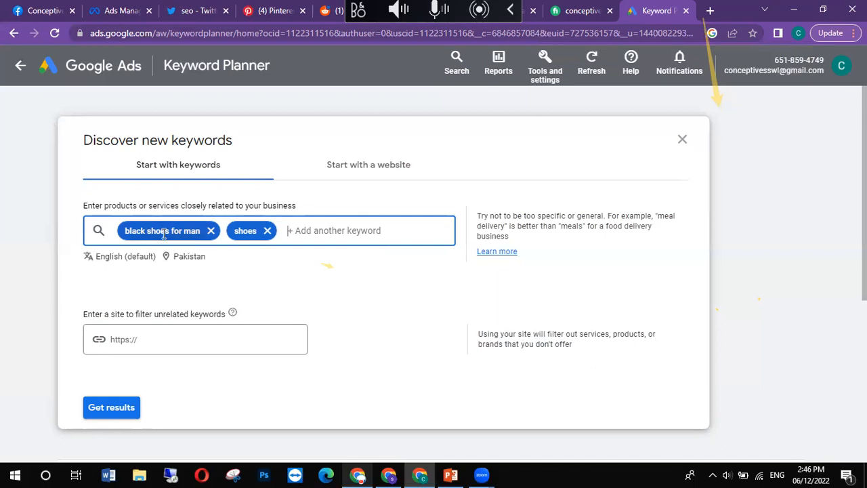
pyautogui.write('boot')
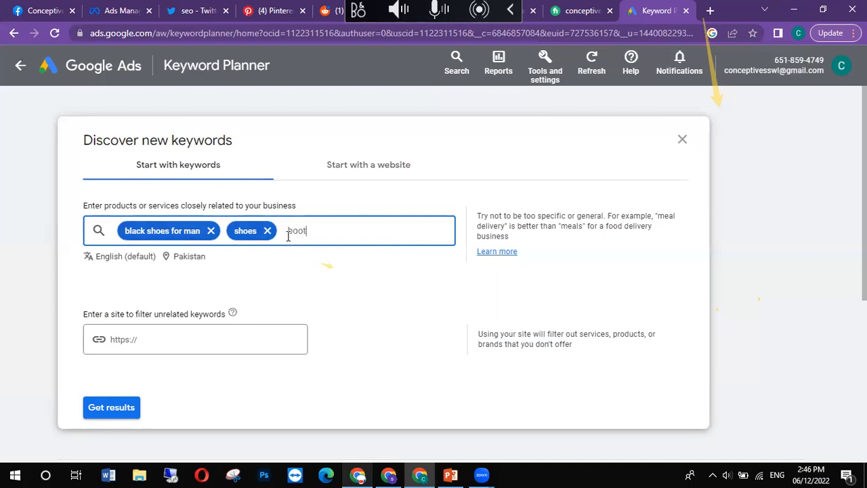
pyautogui.press('Return')
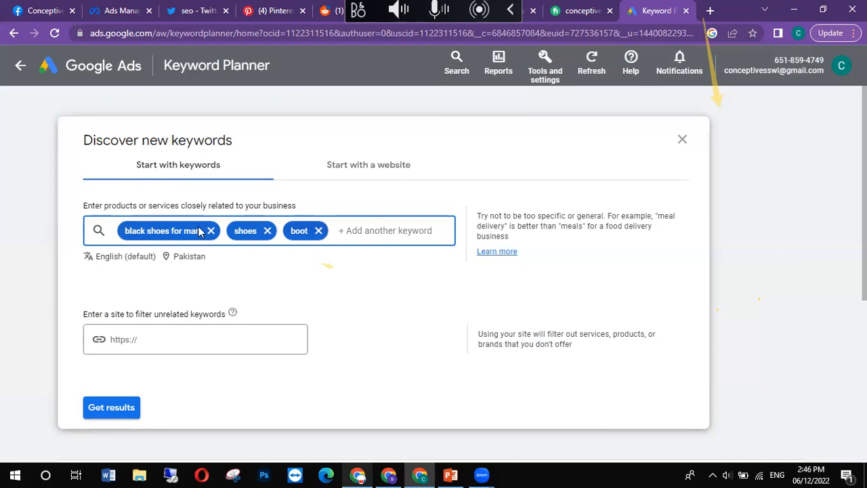
# Step: Get the keyword ideas for the three entered products and close the keyword refinement pane
pyautogui.click(125, 408)
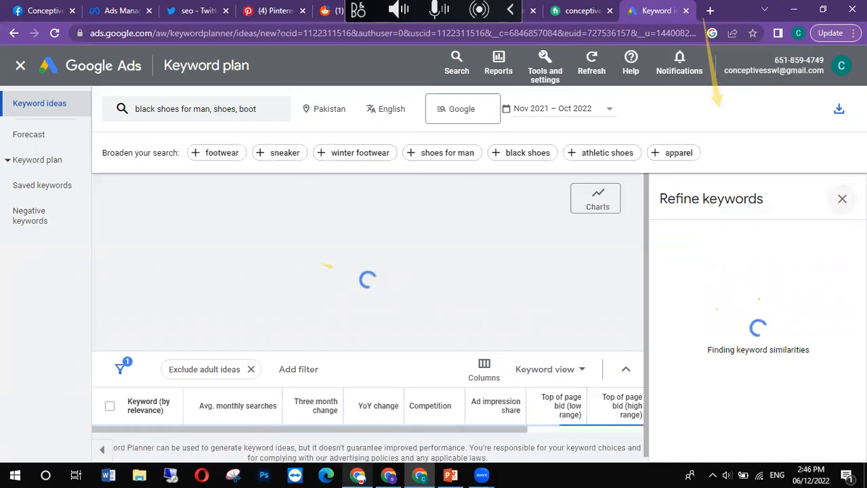
pyautogui.click(843, 201)
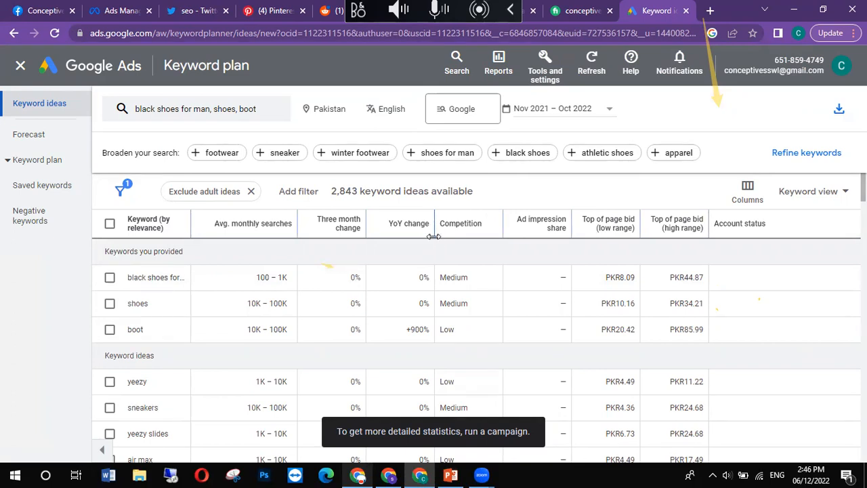
pyautogui.scroll(-3, 673, 305)
pyautogui.scroll(5, 674, 305)
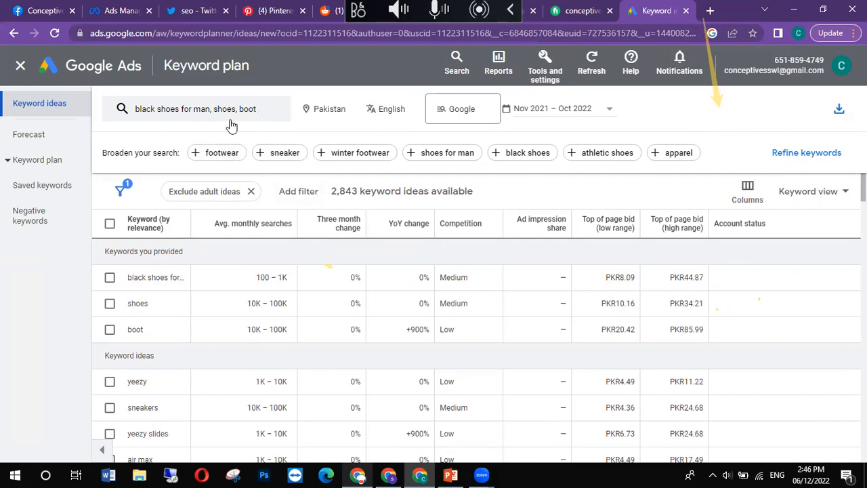
# Step: Rerun the search with the same three product keywords and widen the Keyword column so full keywords fit
pyautogui.click(255, 112)
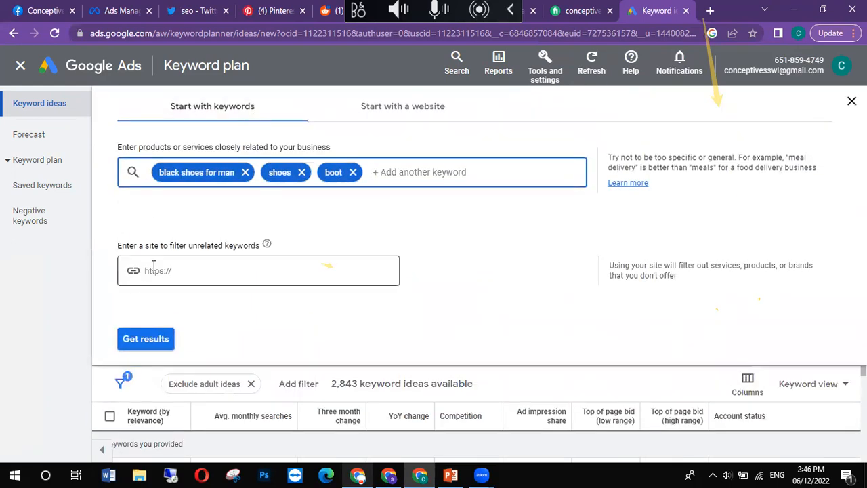
pyautogui.click(138, 345)
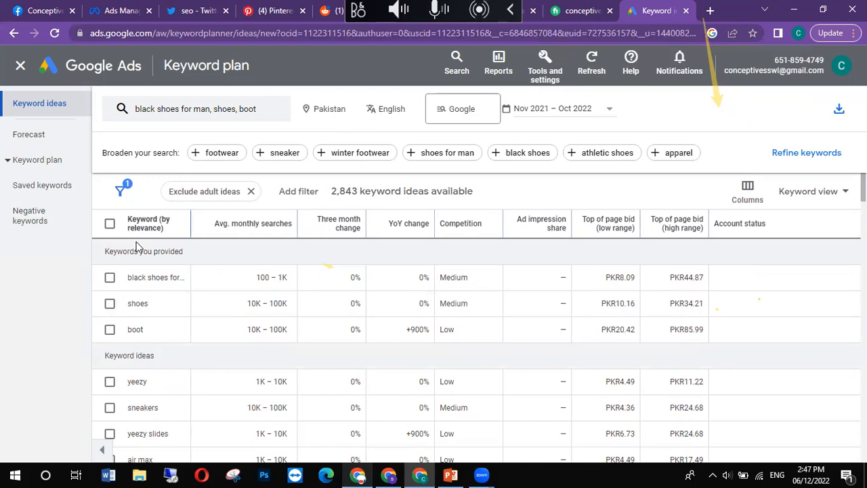
pyautogui.moveTo(191, 220); pyautogui.dragTo(244, 219)
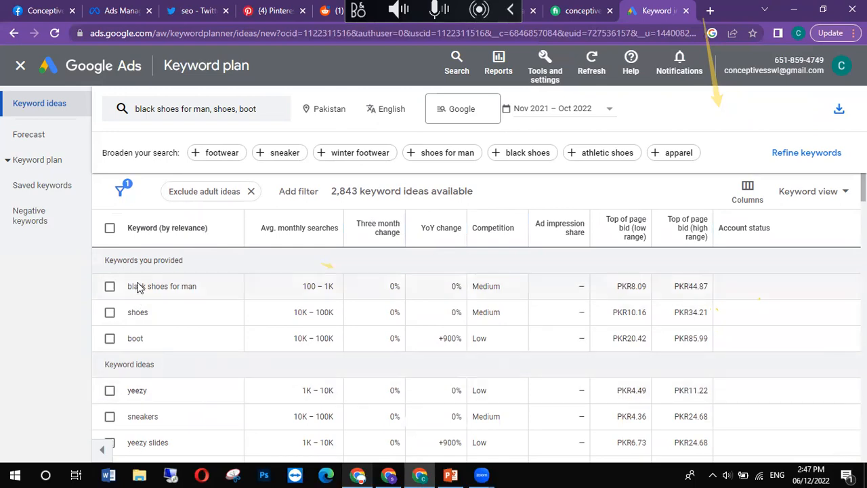
# Step: Look through the suggested keyword ideas listed below the three provided keywords
pyautogui.scroll(-1, 170, 381)
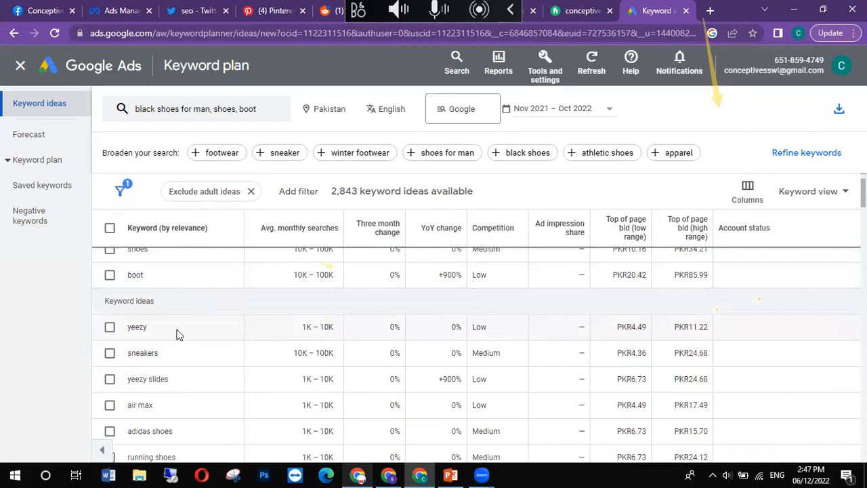
pyautogui.scroll(1, 154, 354)
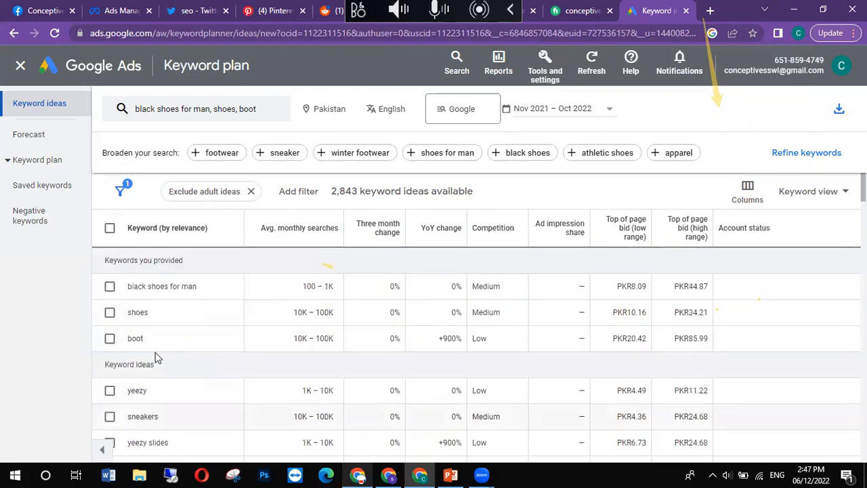
pyautogui.scroll(-4, 170, 327)
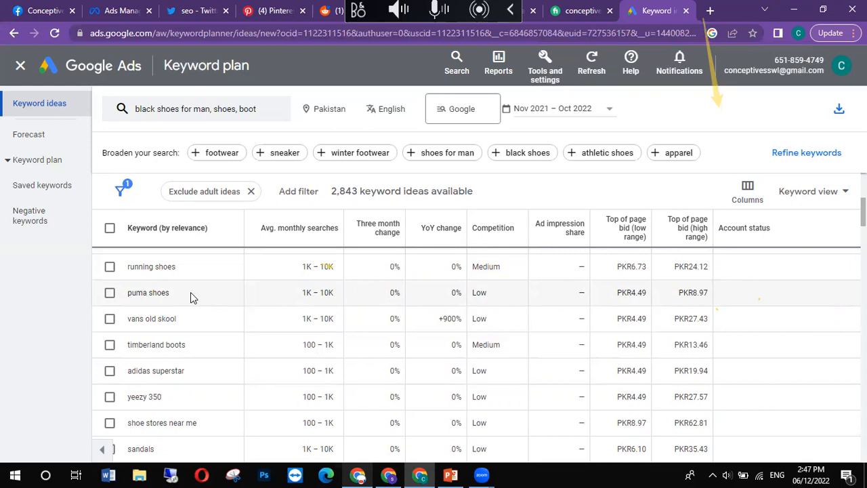
pyautogui.scroll(5, 192, 290)
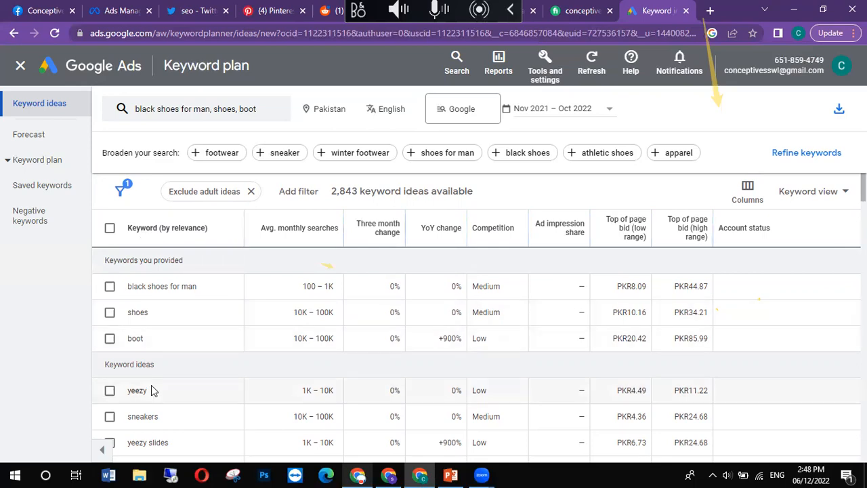
pyautogui.scroll(-2, 151, 387)
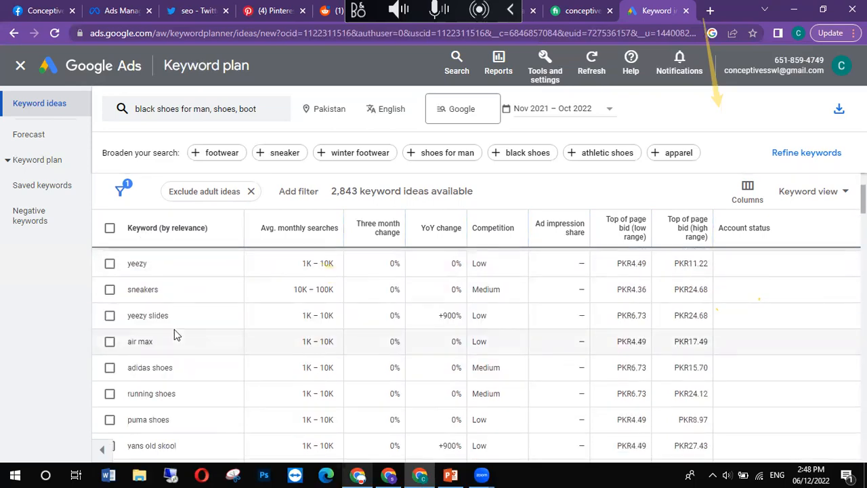
pyautogui.scroll(2, 174, 329)
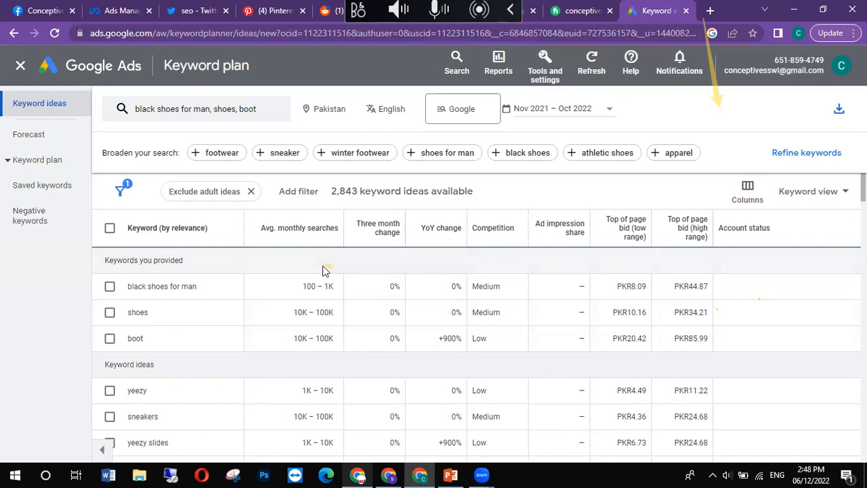
# Step: Examine the average monthly searches for the provided keyword "black shoes for man"
pyautogui.moveTo(208, 290); pyautogui.dragTo(121, 287)
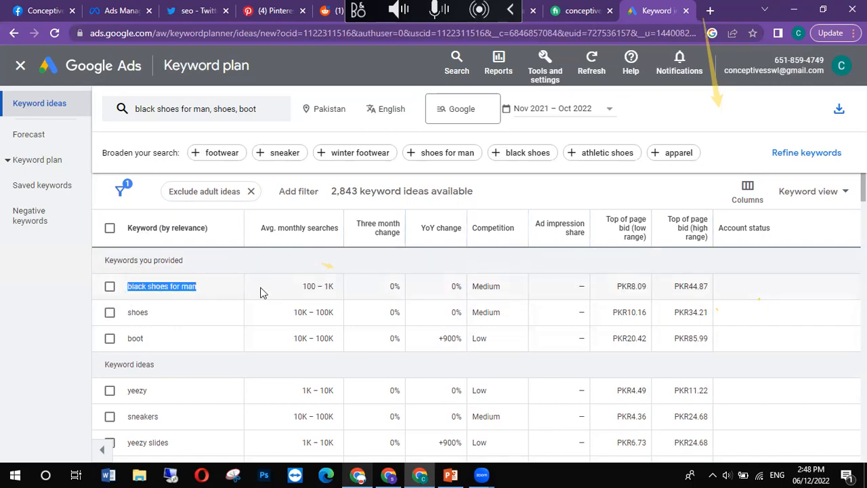
pyautogui.click(298, 286)
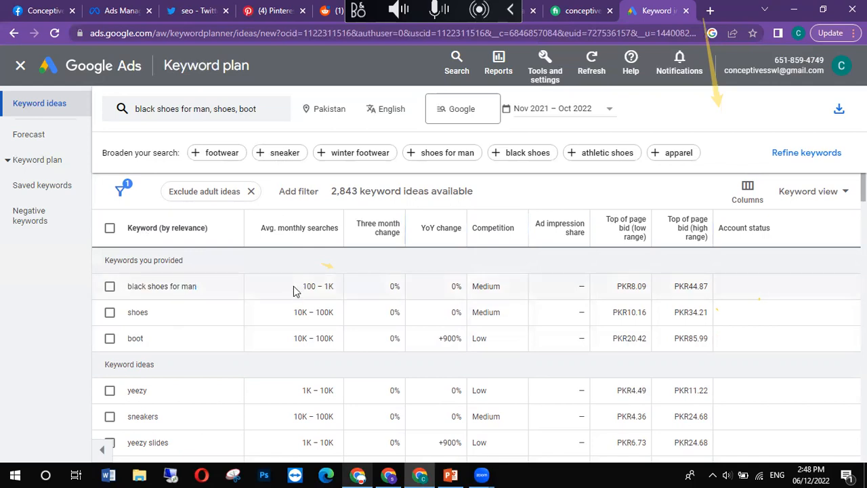
pyautogui.moveTo(309, 286); pyautogui.dragTo(341, 286)
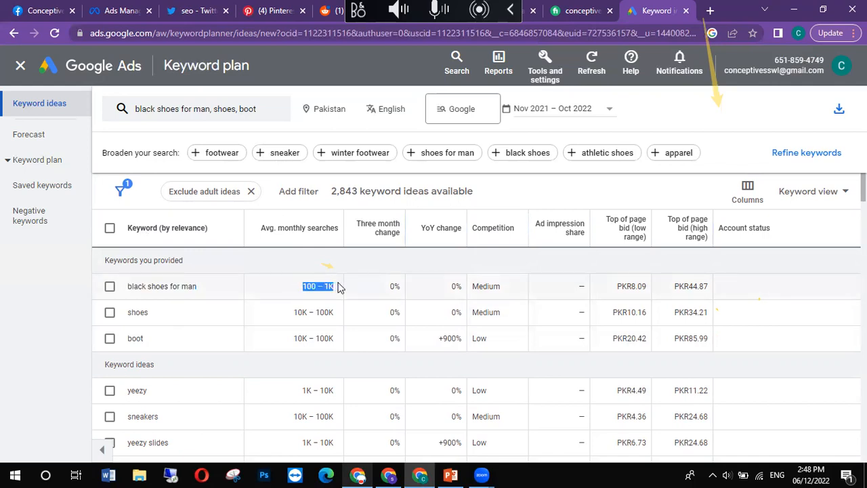
pyautogui.click(289, 293)
# Step: Compare the wording of the short keyword "shoes" with the longer keyword "black shoes for man"
pyautogui.doubleClick(138, 313)
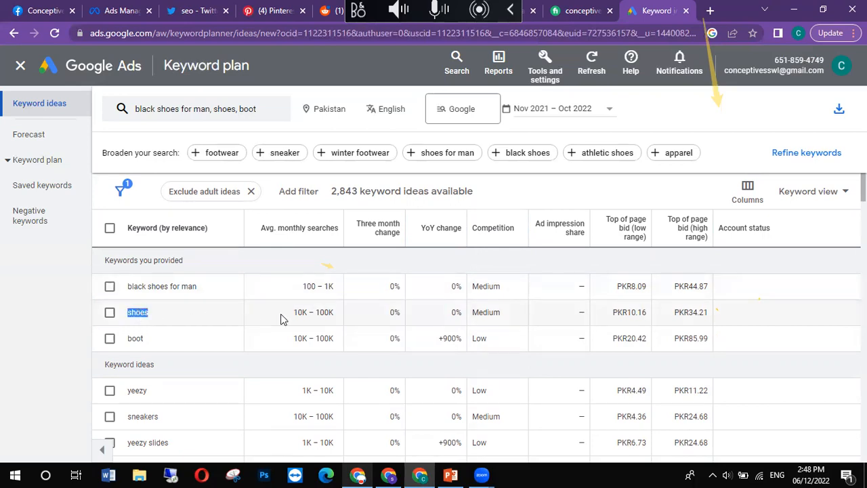
pyautogui.moveTo(198, 287); pyautogui.dragTo(128, 287)
pyautogui.click(150, 324)
pyautogui.moveTo(149, 323); pyautogui.dragTo(128, 315)
pyautogui.click(165, 314)
pyautogui.moveTo(202, 287); pyautogui.dragTo(130, 292)
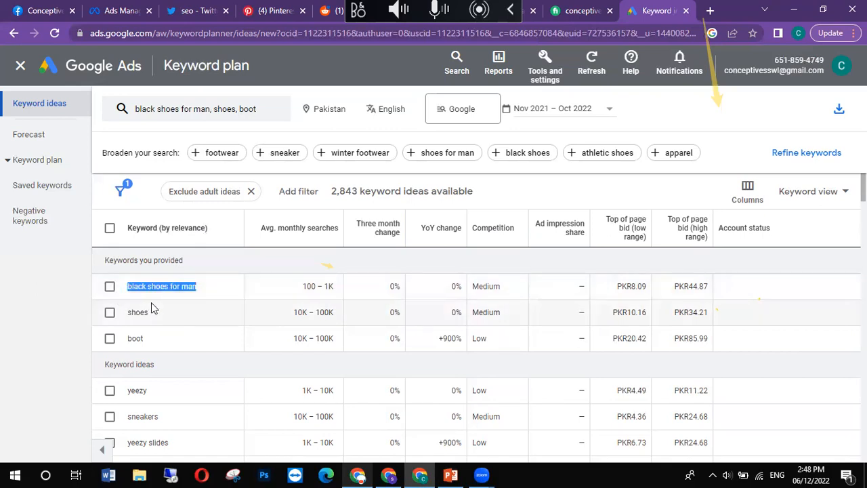
pyautogui.click(174, 316)
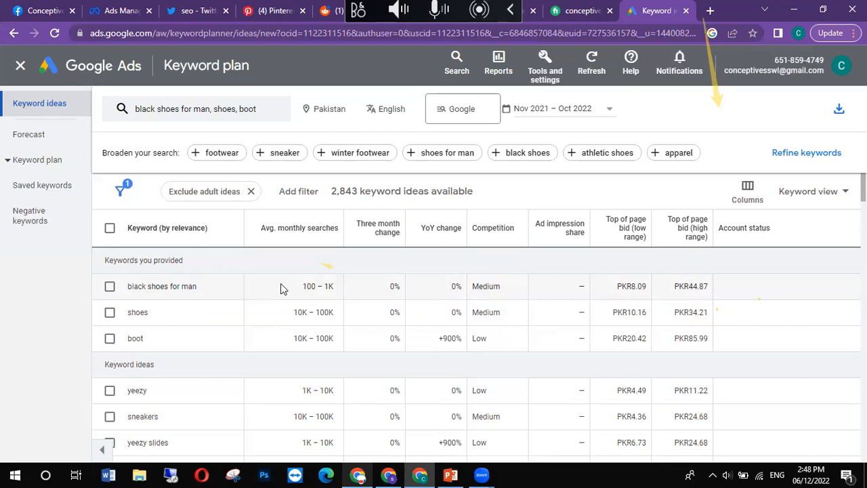
# Step: Compare the average monthly search ranges of "black shoes for man" and "shoes"
pyautogui.moveTo(302, 286); pyautogui.dragTo(328, 287)
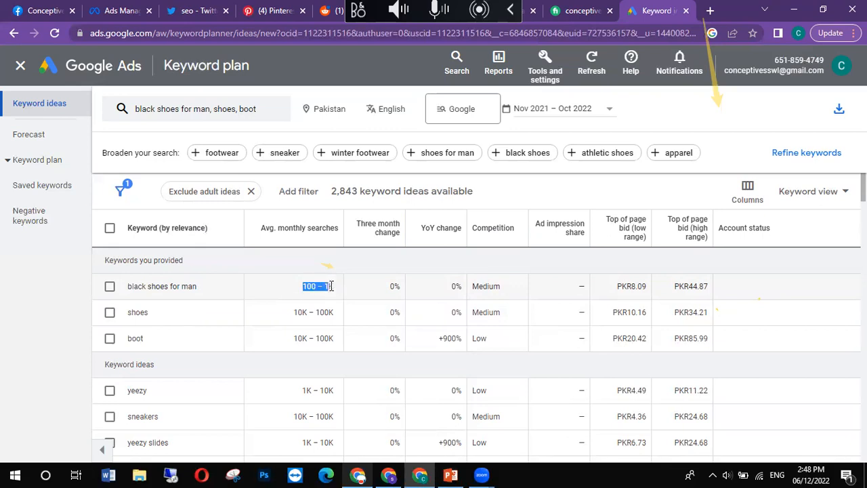
pyautogui.moveTo(284, 322); pyautogui.dragTo(329, 318)
pyautogui.click(274, 319)
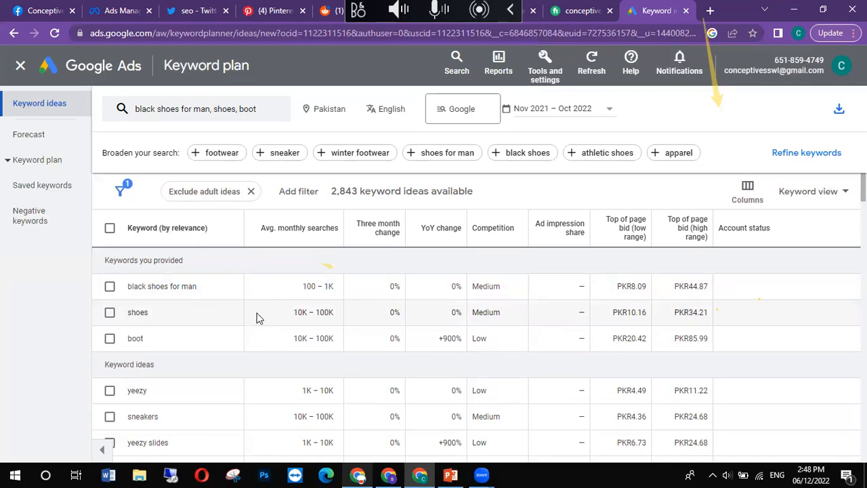
pyautogui.doubleClick(297, 311)
pyautogui.moveTo(339, 313); pyautogui.dragTo(316, 312)
pyautogui.click(274, 325)
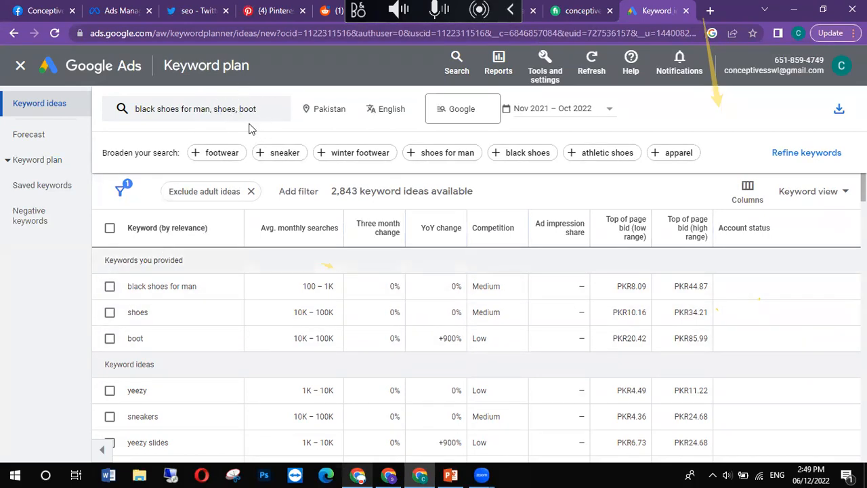
# Step: Check the average monthly searches of the suggested keywords "adidas shoes" and "puma shoes"
pyautogui.scroll(-3, 159, 322)
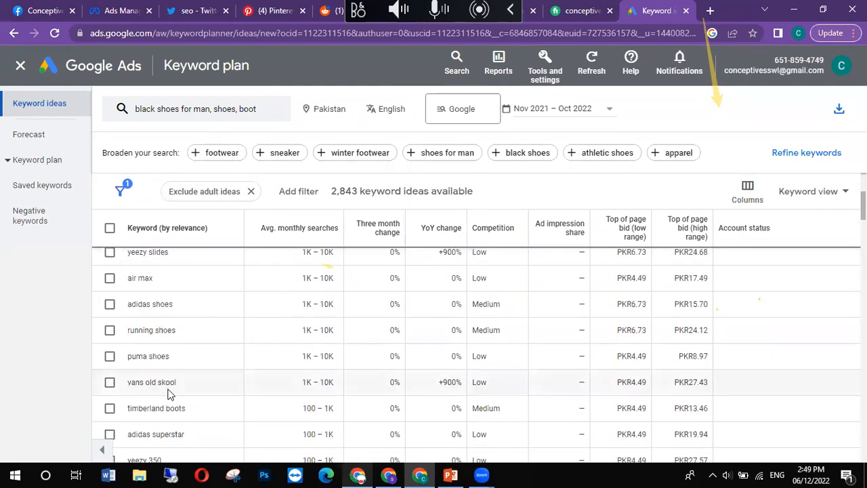
pyautogui.scroll(4, 170, 393)
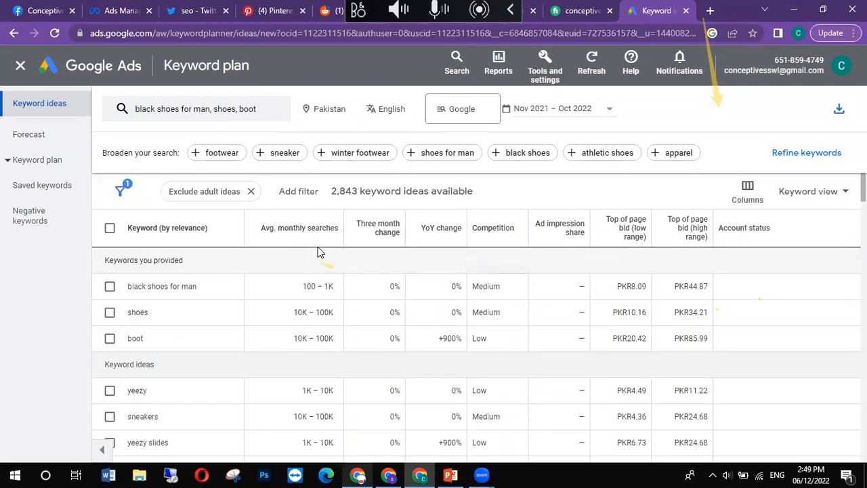
pyautogui.scroll(-3, 271, 332)
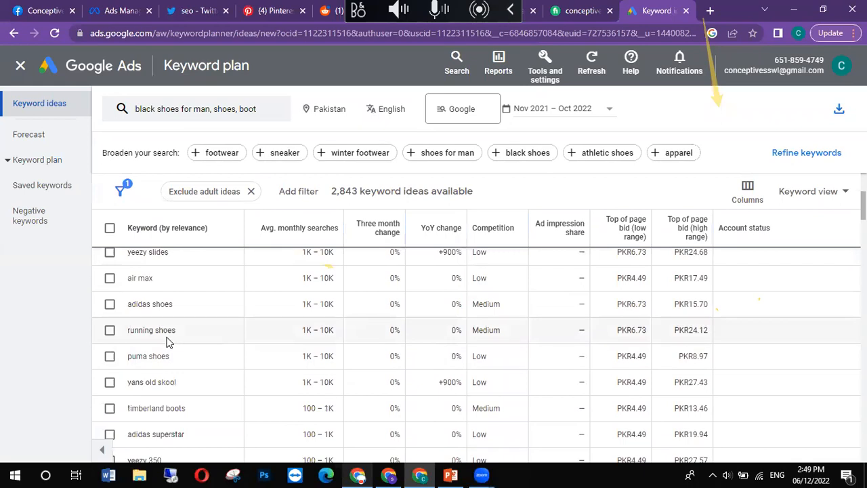
pyautogui.moveTo(303, 304); pyautogui.dragTo(326, 304)
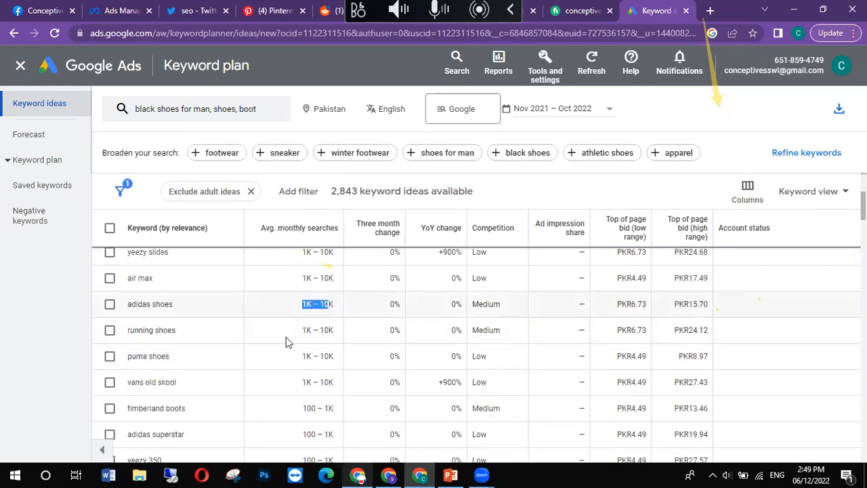
pyautogui.moveTo(171, 356); pyautogui.dragTo(162, 353)
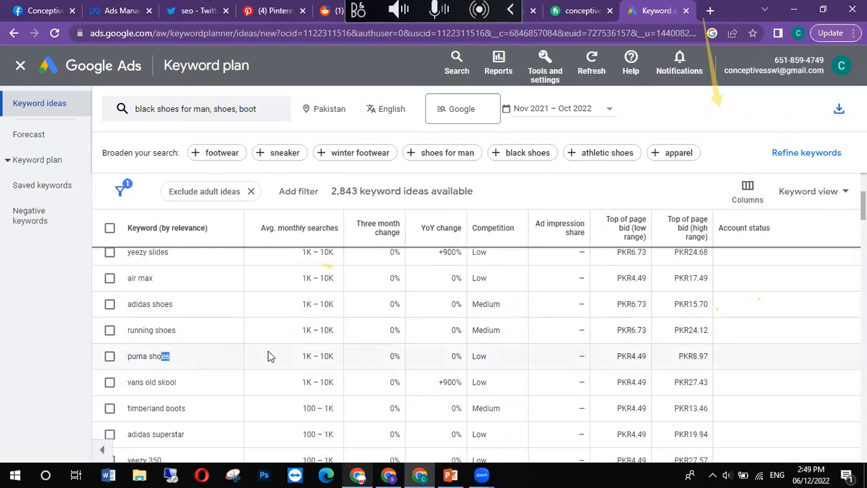
pyautogui.moveTo(296, 365); pyautogui.dragTo(334, 366)
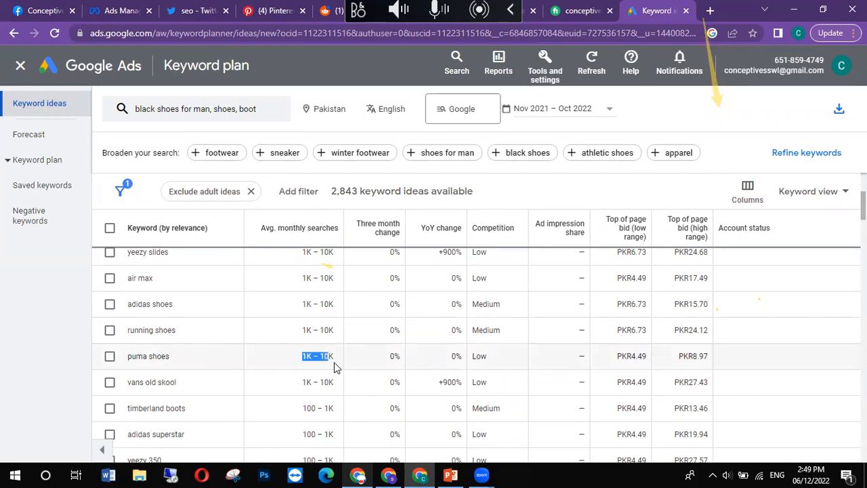
pyautogui.click(281, 363)
pyautogui.scroll(3, 282, 362)
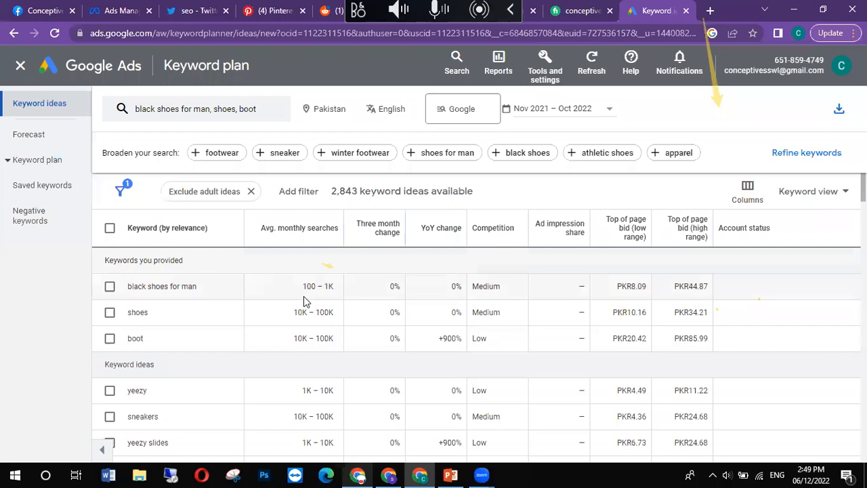
# Step: Read the explanation of the Competition column and check the competition level for "black shoes for man"
pyautogui.click(381, 242)
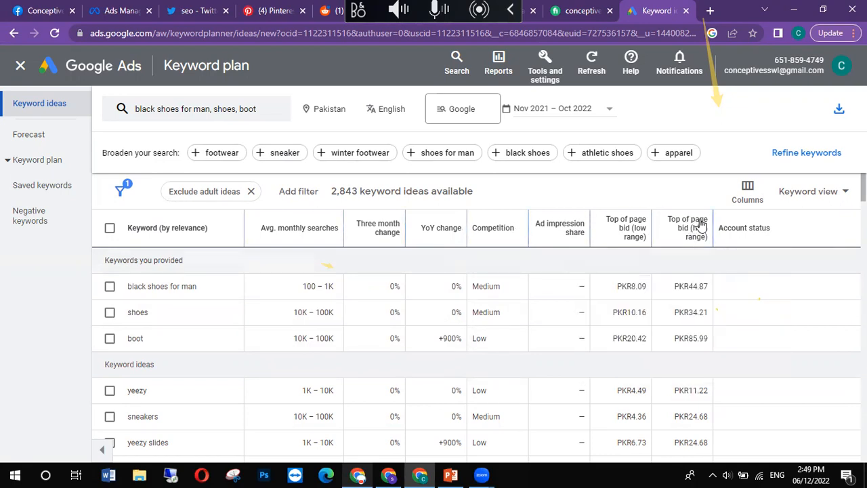
pyautogui.moveTo(700, 226)
pyautogui.moveTo(488, 232)
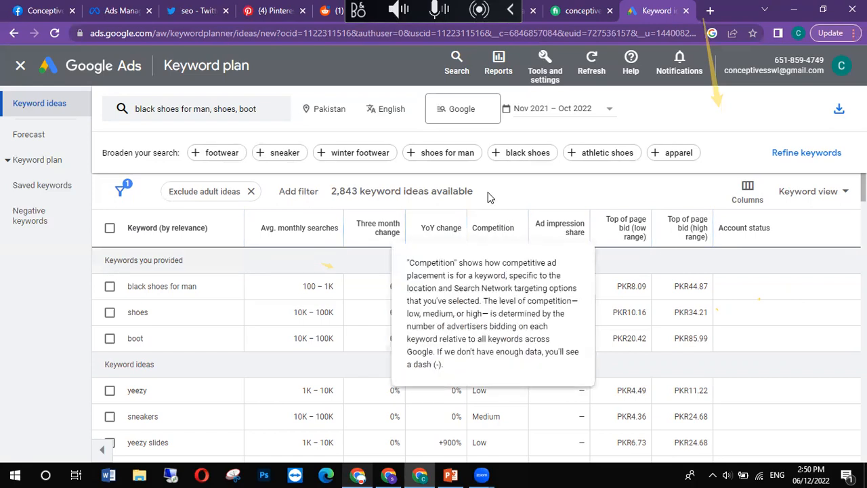
pyautogui.moveTo(196, 286); pyautogui.dragTo(139, 283)
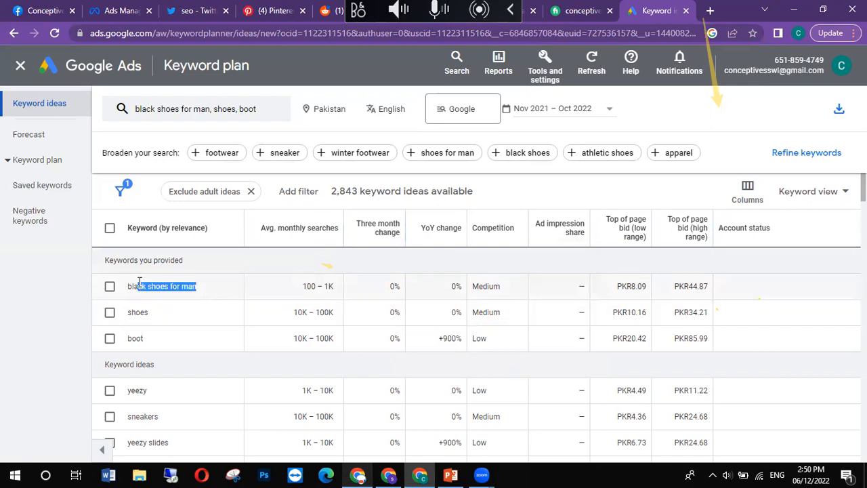
pyautogui.doubleClick(494, 284)
pyautogui.click(494, 285)
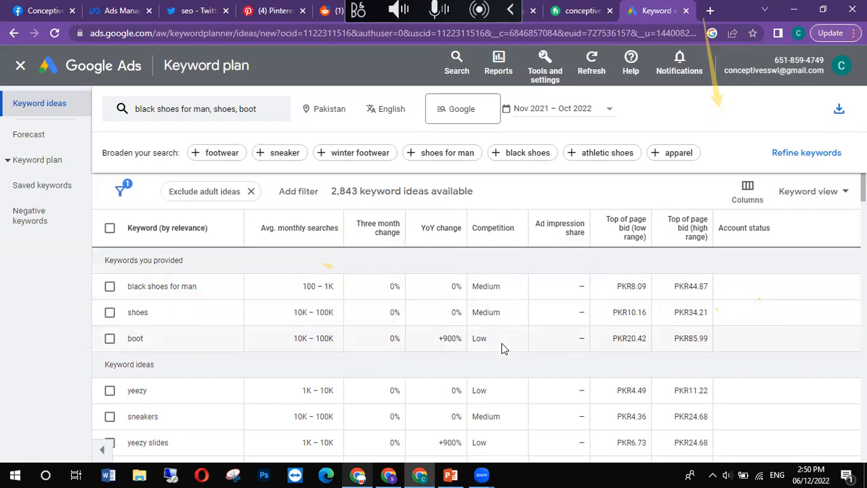
# Step: Check the competition levels of the provided keyword "boot" and the suggested keyword "shoes for men"
pyautogui.doubleClick(136, 339)
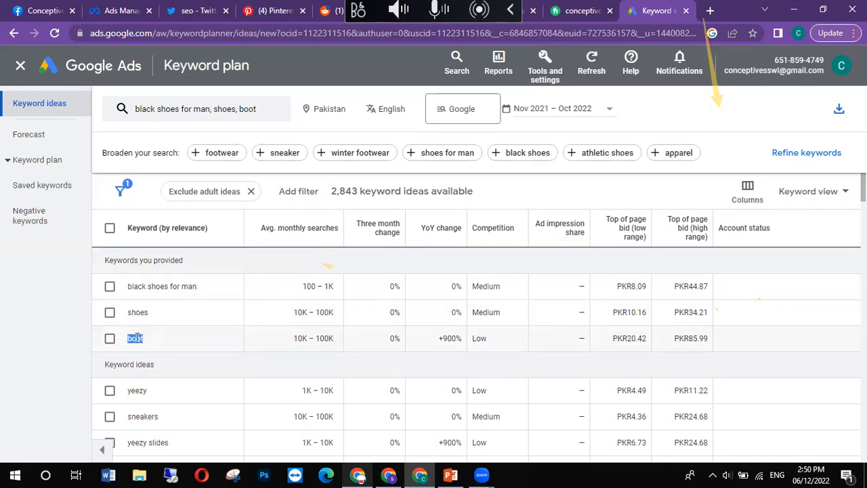
pyautogui.click(493, 342)
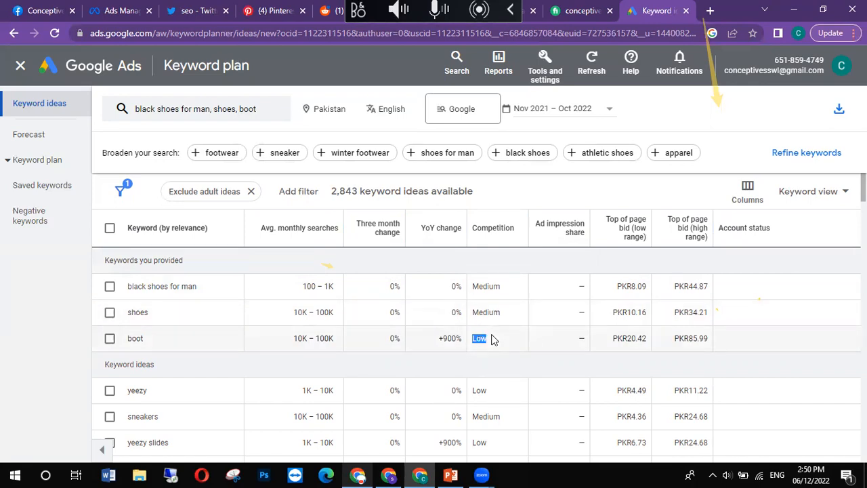
pyautogui.scroll(-10, 492, 340)
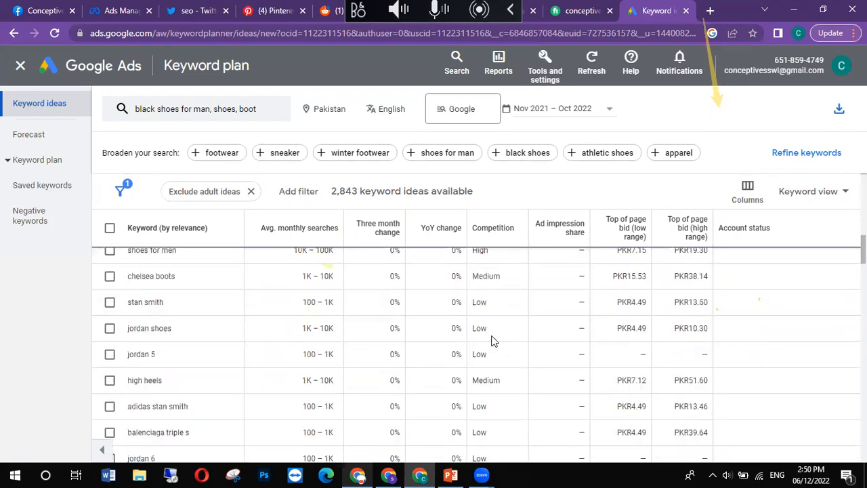
pyautogui.scroll(1, 493, 340)
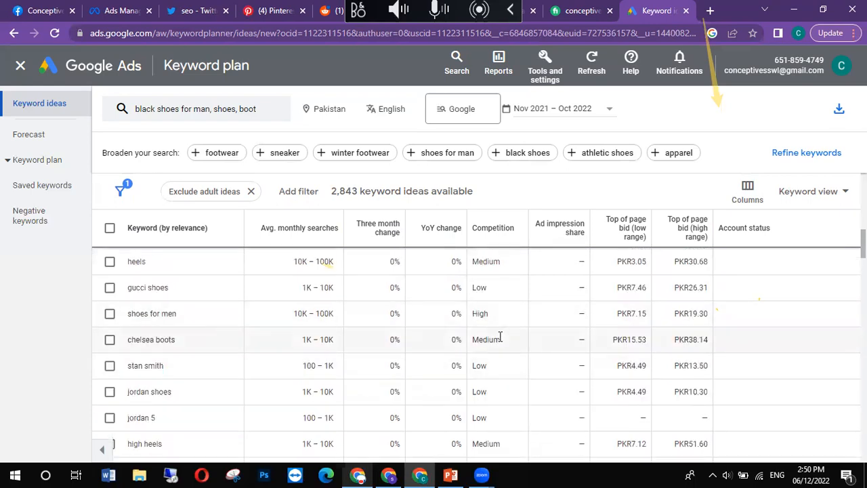
pyautogui.doubleClick(481, 314)
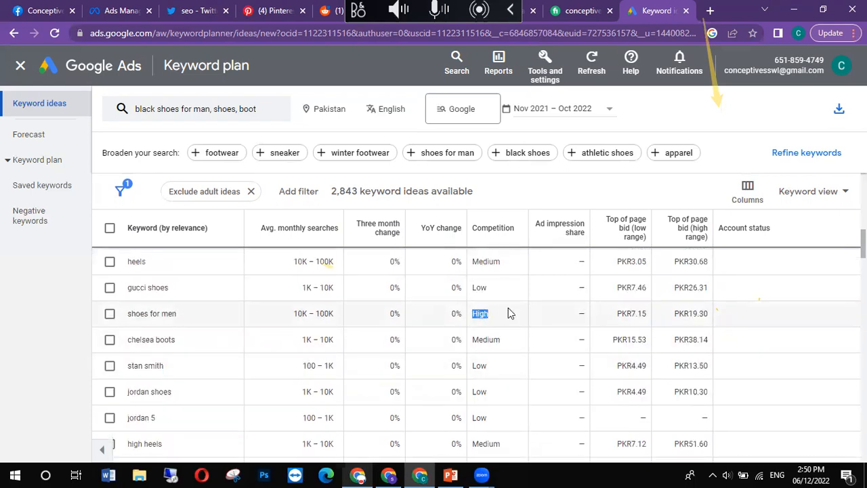
pyautogui.click(503, 314)
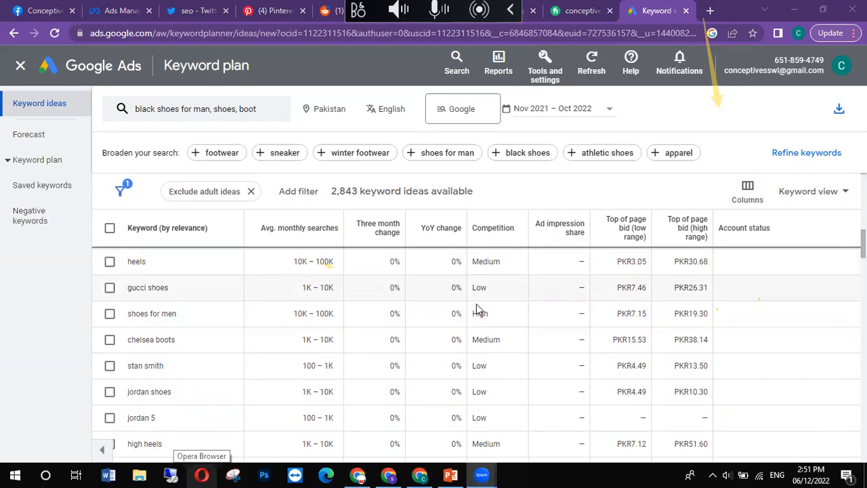
# Step: Compare the competition level of the provided keyword "black shoes for man" with that of the suggested keyword "shoes for men"
pyautogui.scroll(-5, 369, 332)
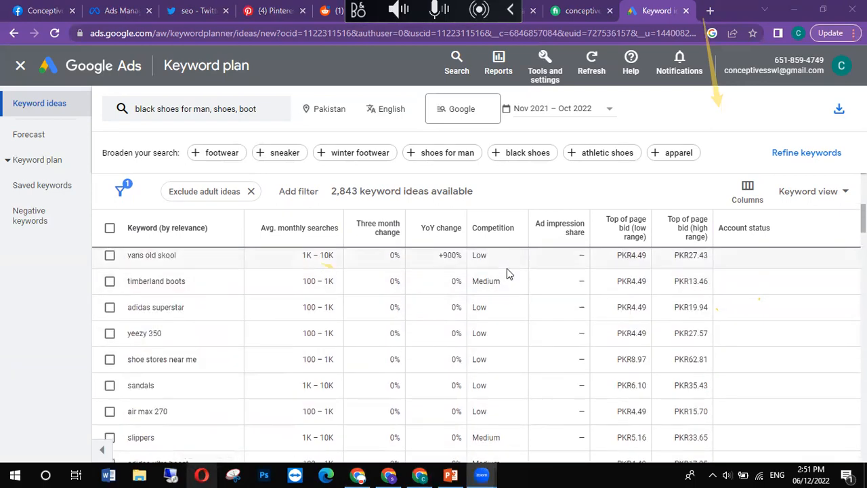
pyautogui.scroll(8, 511, 281)
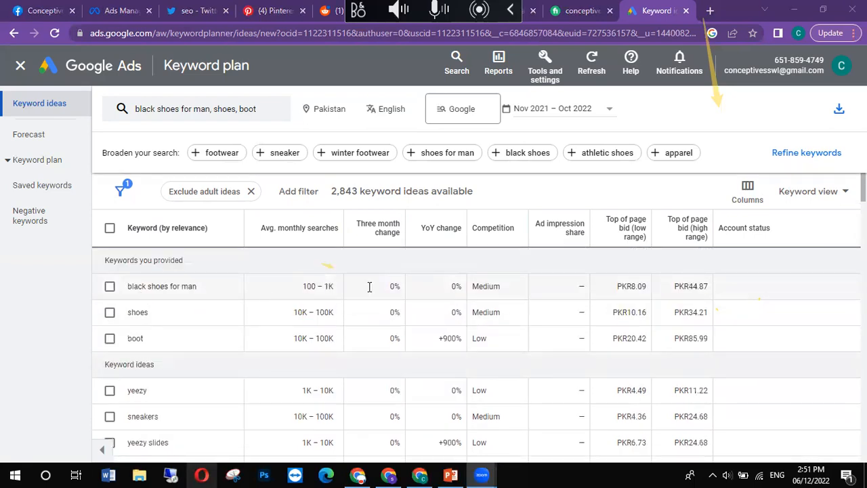
pyautogui.doubleClick(483, 287)
pyautogui.scroll(-3, 484, 287)
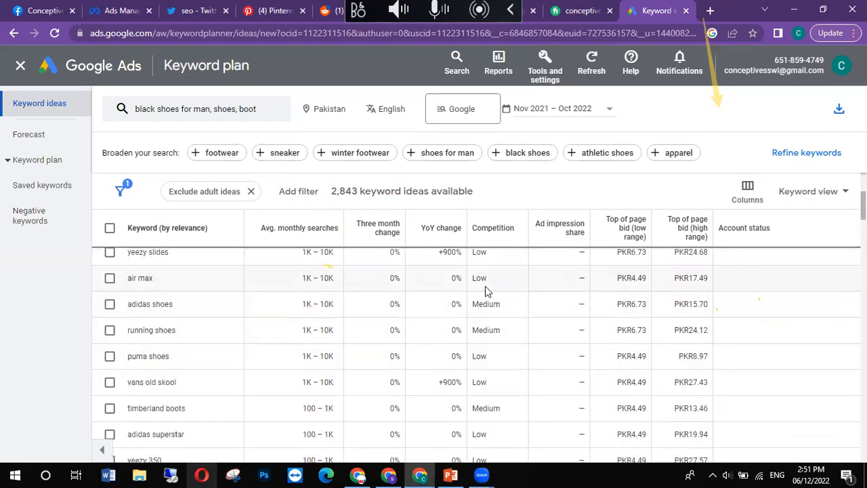
pyautogui.scroll(-2, 493, 326)
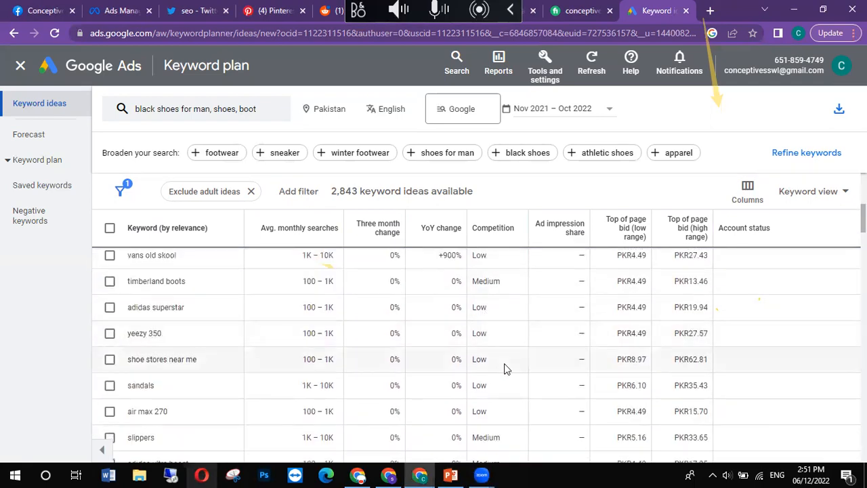
pyautogui.scroll(-2, 504, 363)
pyautogui.scroll(-1, 504, 363)
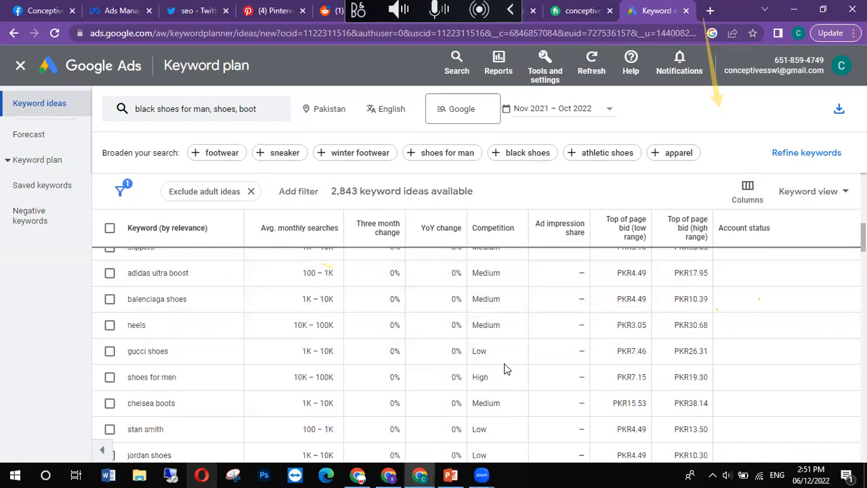
pyautogui.moveTo(200, 383); pyautogui.dragTo(126, 378)
pyautogui.click(188, 393)
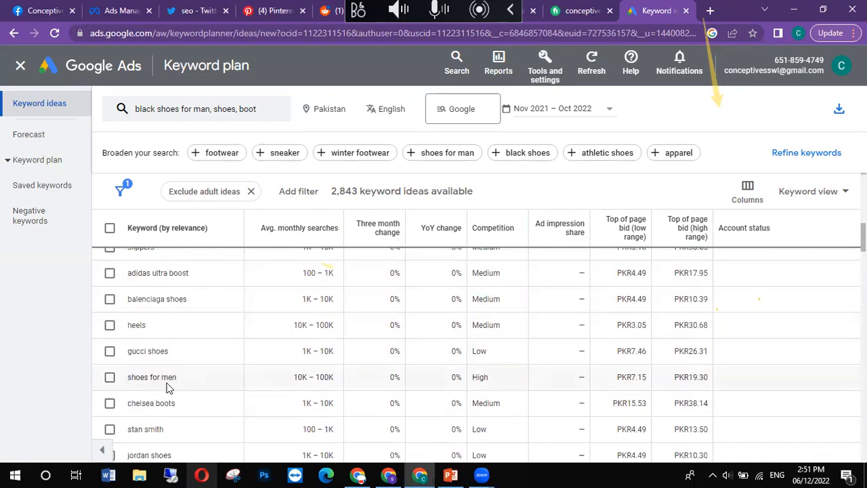